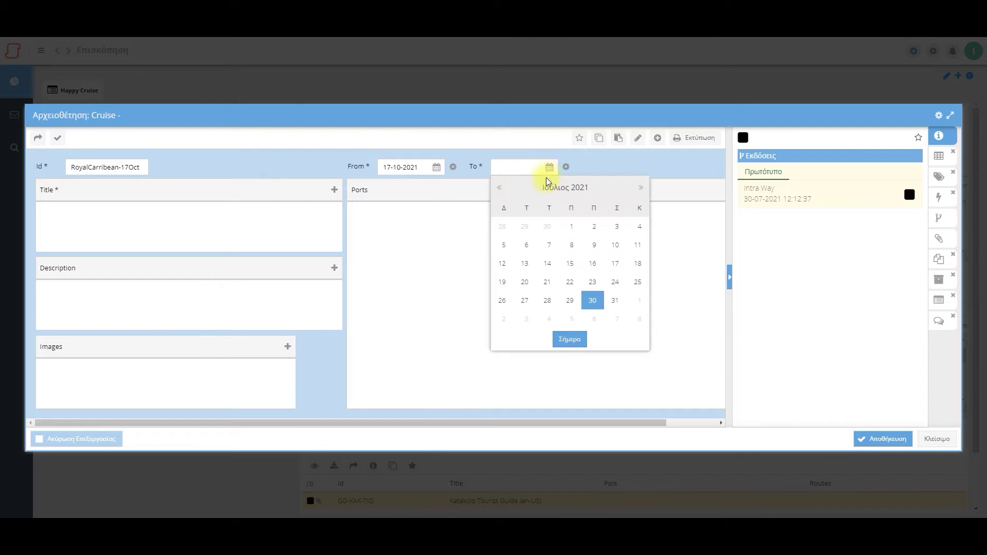
Set the cruise's To date to 25-10-2021.
left_click(640, 187)
left_click(640, 187)
left_click(640, 187)
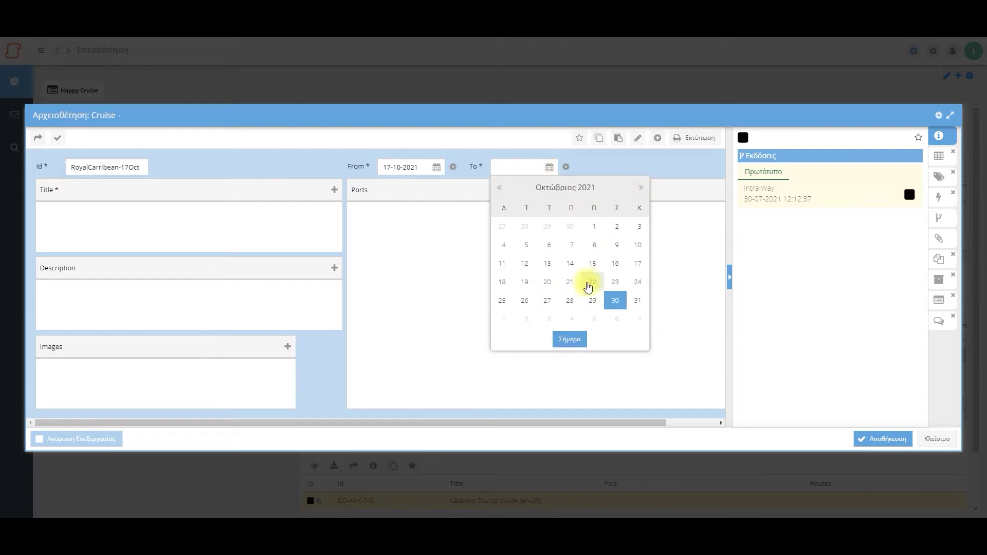
left_click(502, 300)
Add an en-US title "Royal Carribean 8 Nights Italy, Greece, France Cruise" to the cruise and save it.
left_click(334, 190)
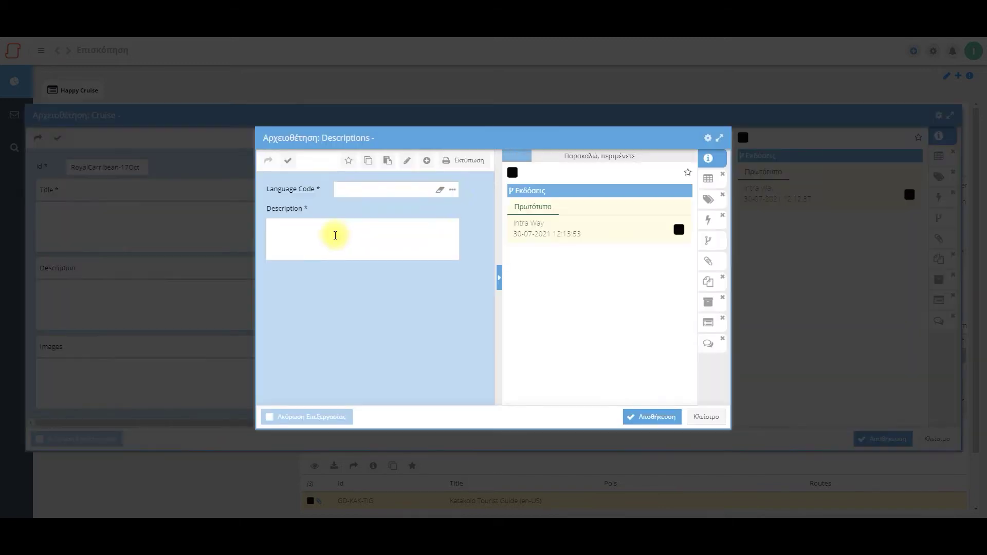
left_click(452, 189)
double_click(374, 177)
left_click(354, 231)
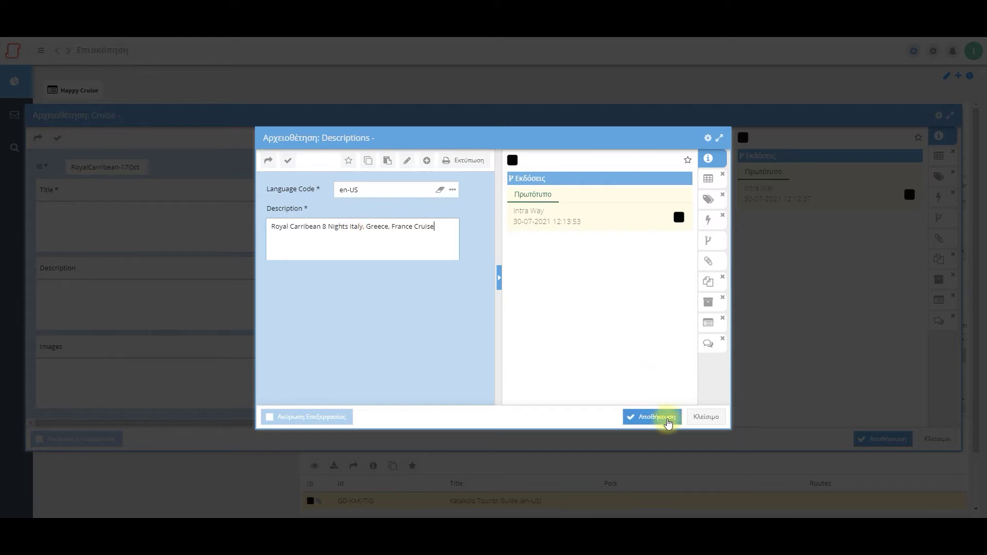
left_click(663, 416)
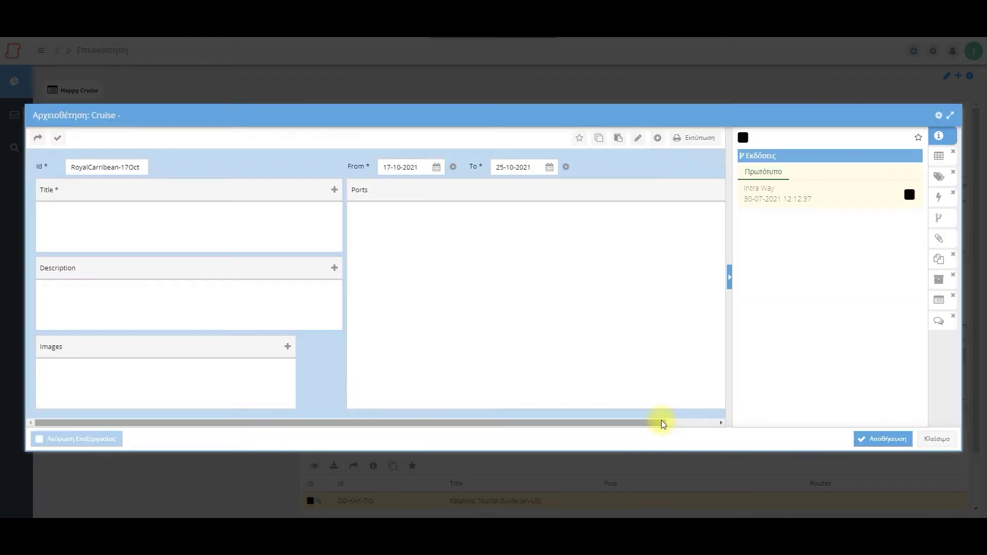
Add an en-US description "Royal Carribean - 8 Nights Italy, Greece, France Cruise" to the cruise and save it.
left_click(334, 268)
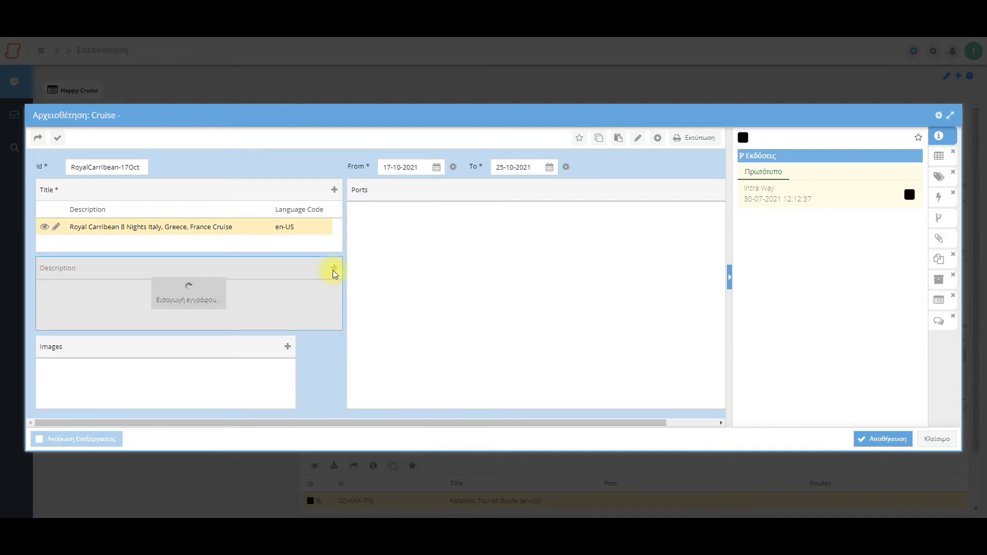
left_click(336, 230)
type("Royal Carribean - 8 Nights Italy, Greece, France Cruise")
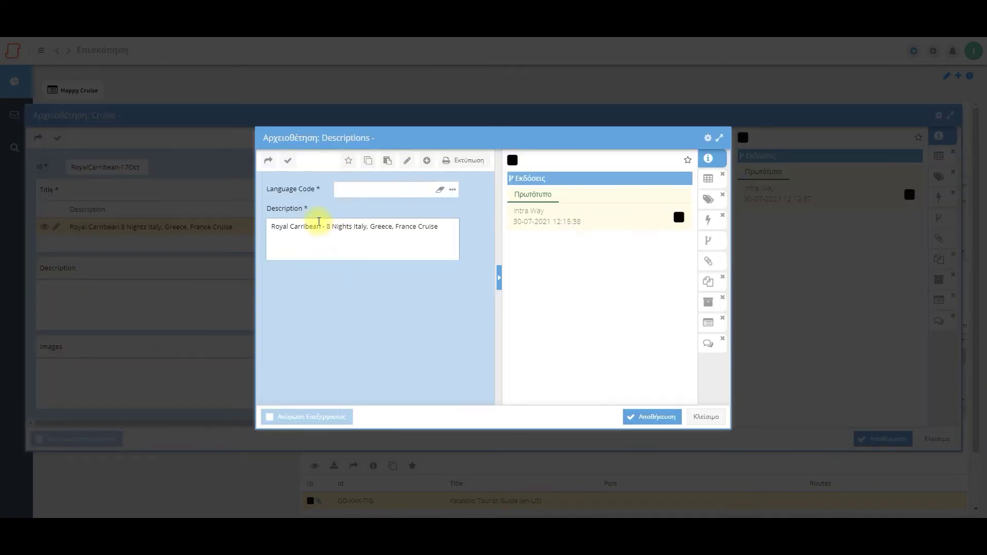
left_click(452, 190)
left_click(449, 175)
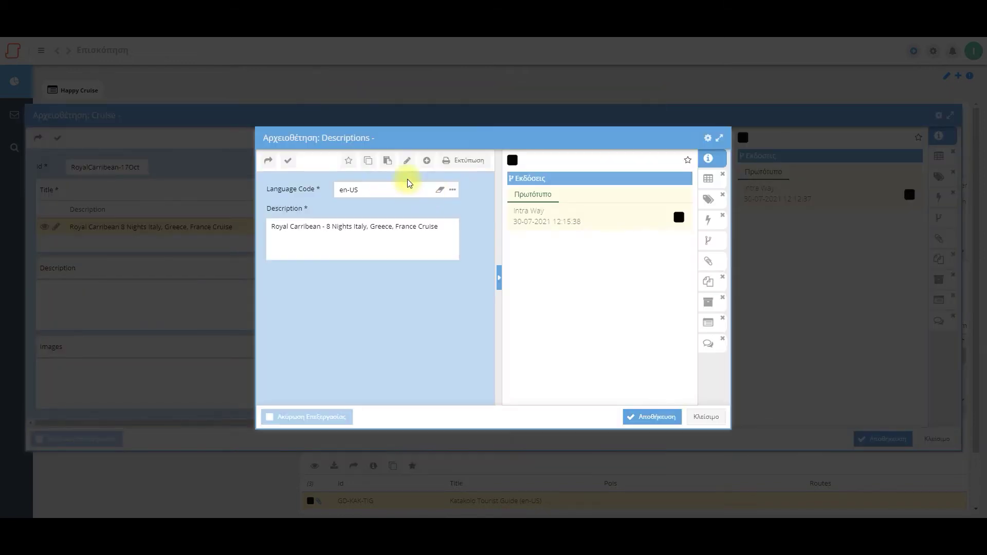
left_click(667, 417)
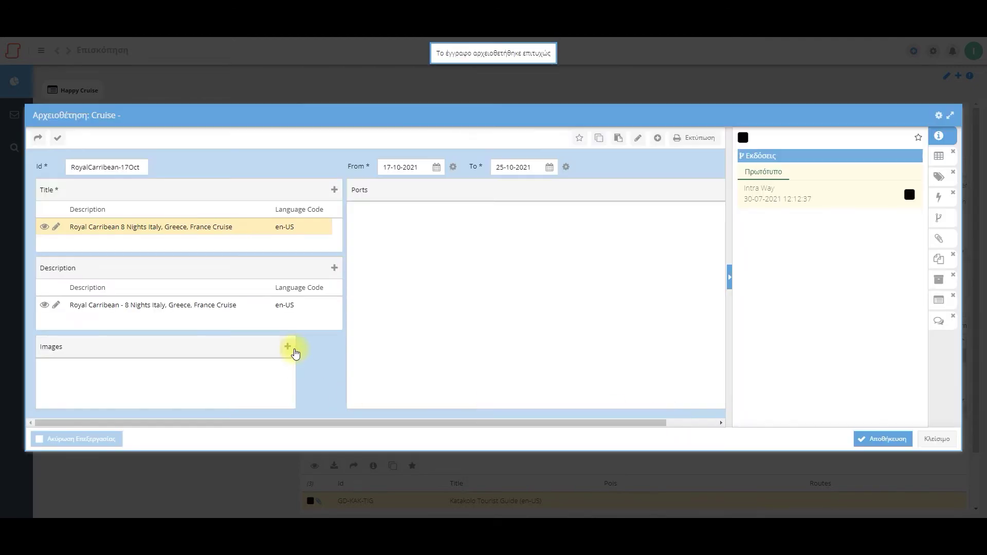
Add image roycar-img1 to the cruise, with the en-US label "8N Cruise" and an imported picture of the cruise itinerary.
left_click(288, 347)
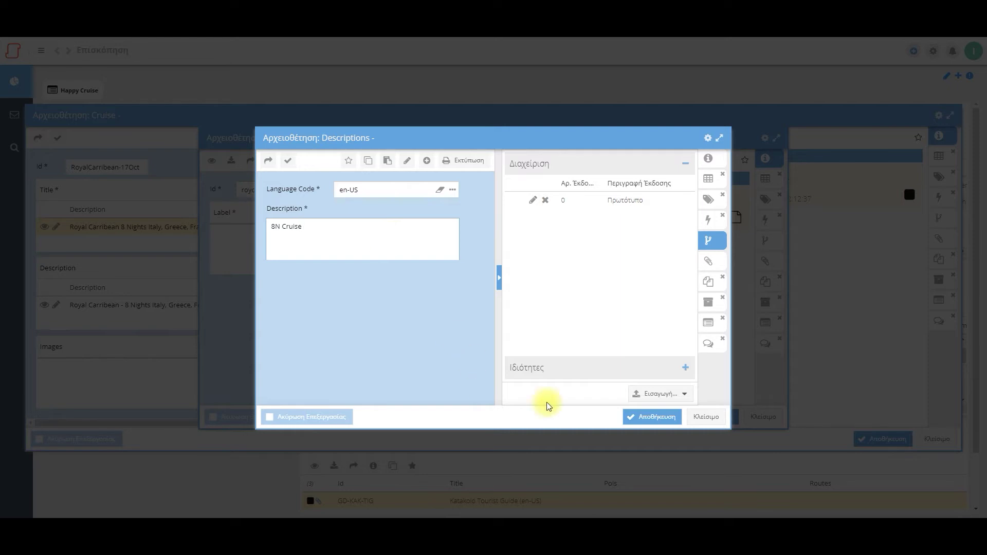
left_click(652, 417)
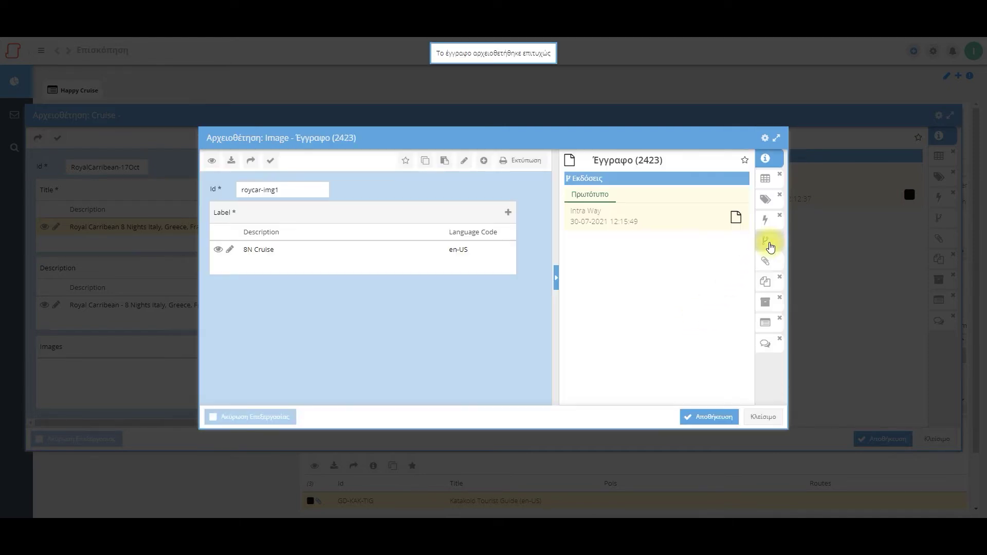
left_click(692, 394)
left_click(719, 425)
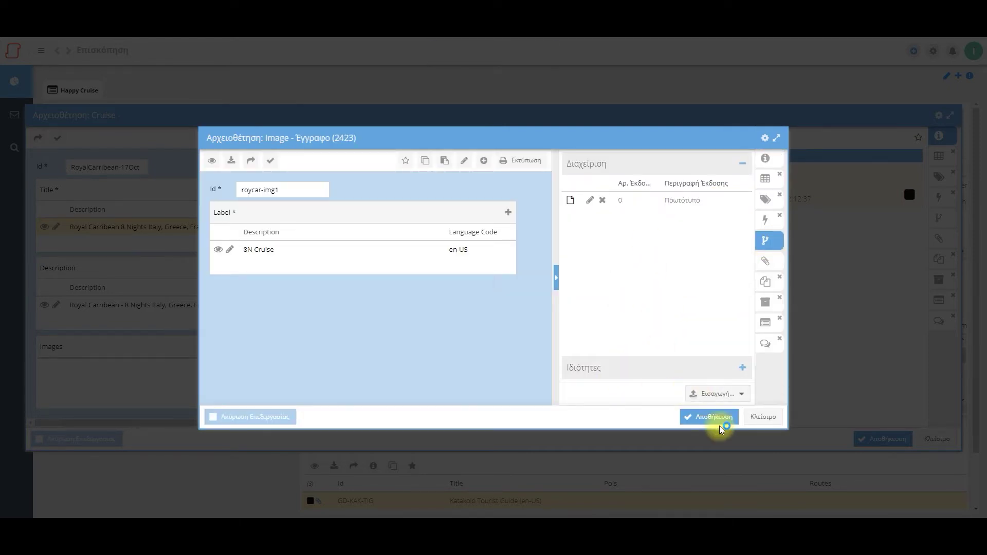
double_click(562, 242)
key("Return")
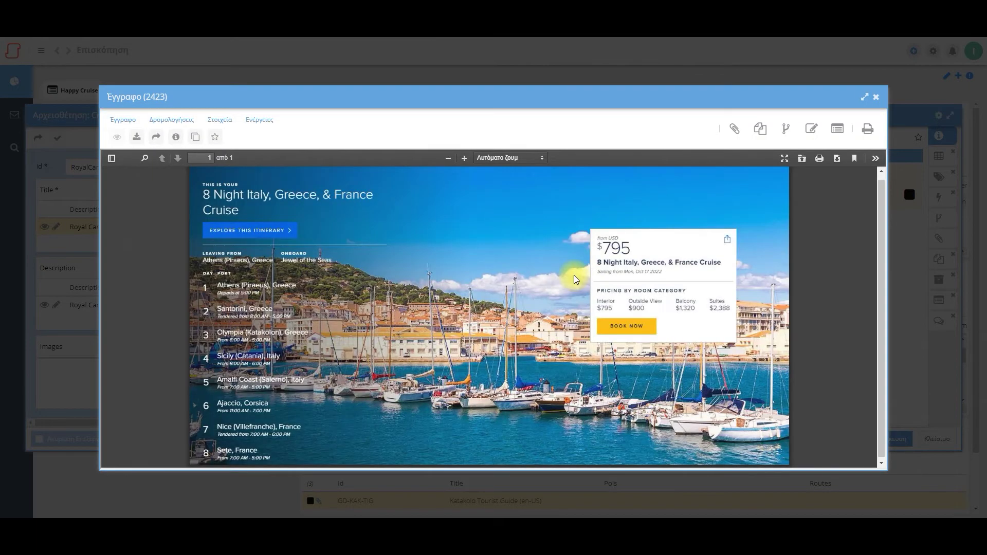
left_click(876, 97)
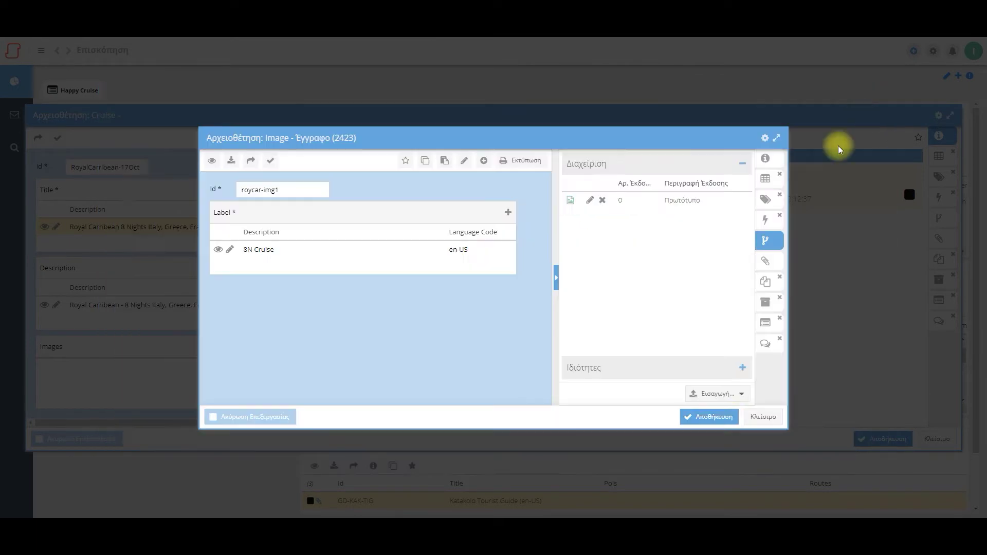
left_click(720, 418)
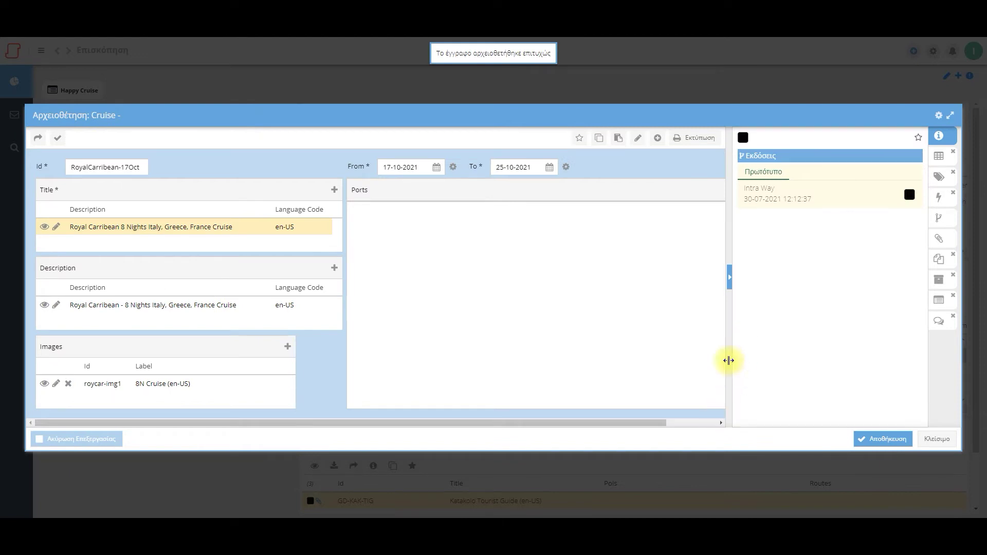
left_click_drag(644, 426, 702, 424)
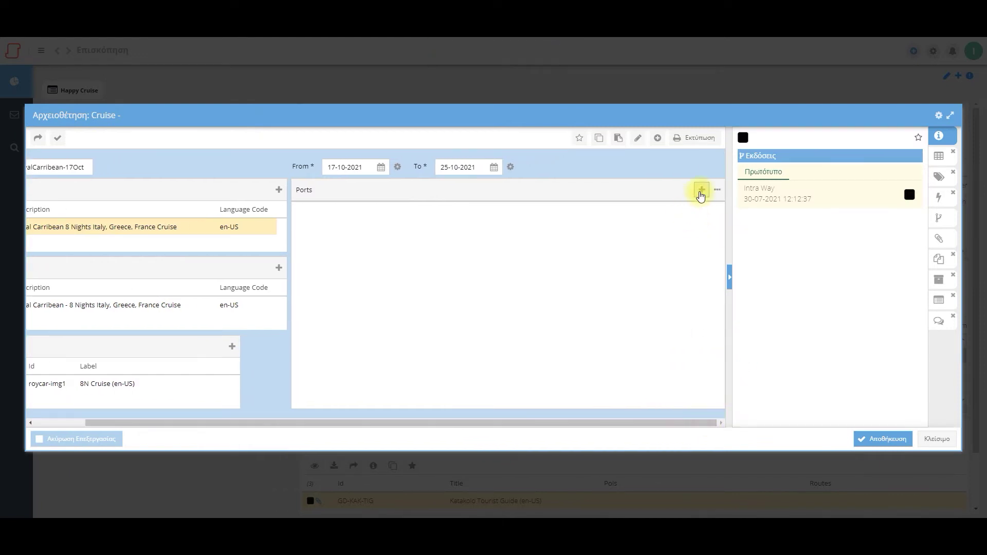
left_click(702, 190)
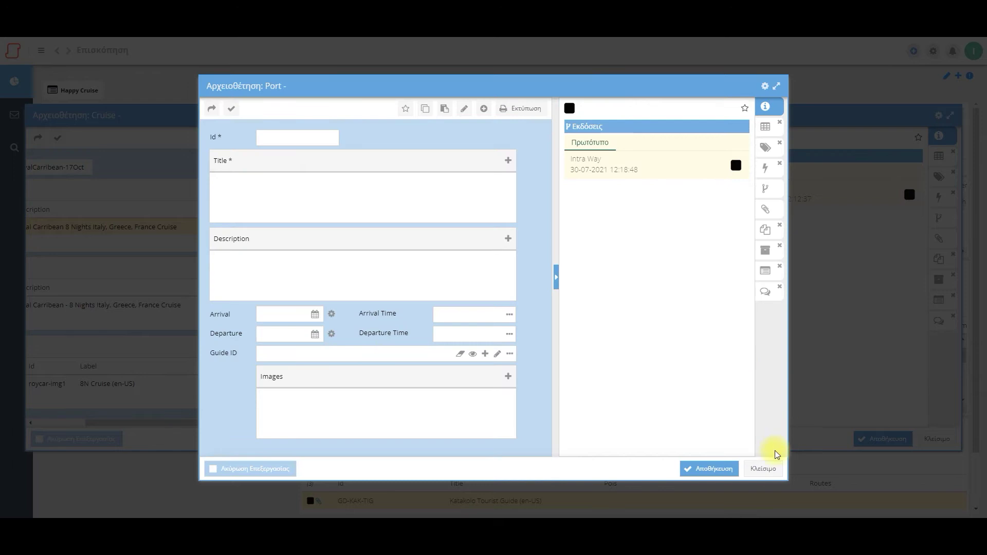
left_click(765, 468)
left_click(478, 307)
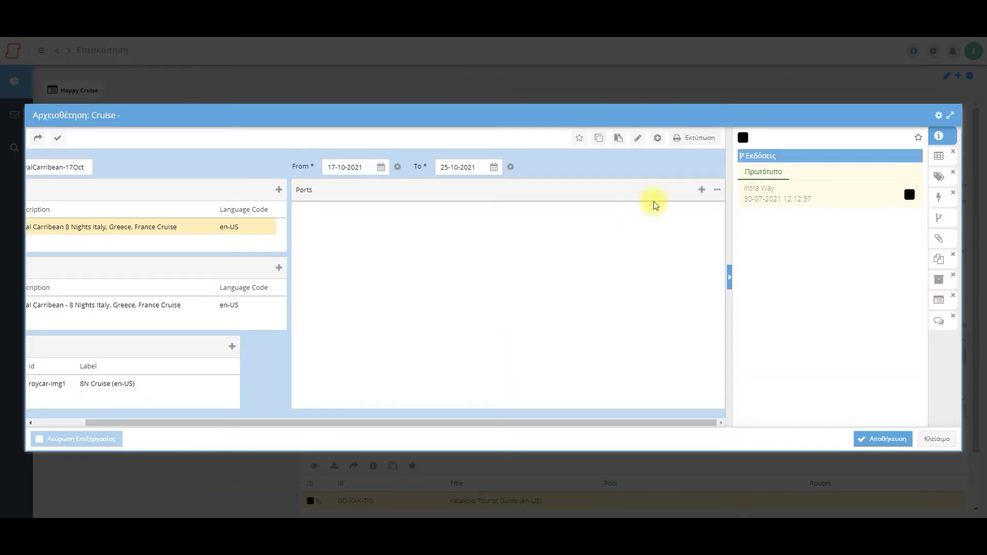
Search the existing ports and add GRPIR-CARIB-8N (Piraeus), GRATN-CARIB-8N (Santorini) and GRKAK-CAR-8N (Katakolo) to the cruise's ports.
left_click(719, 192)
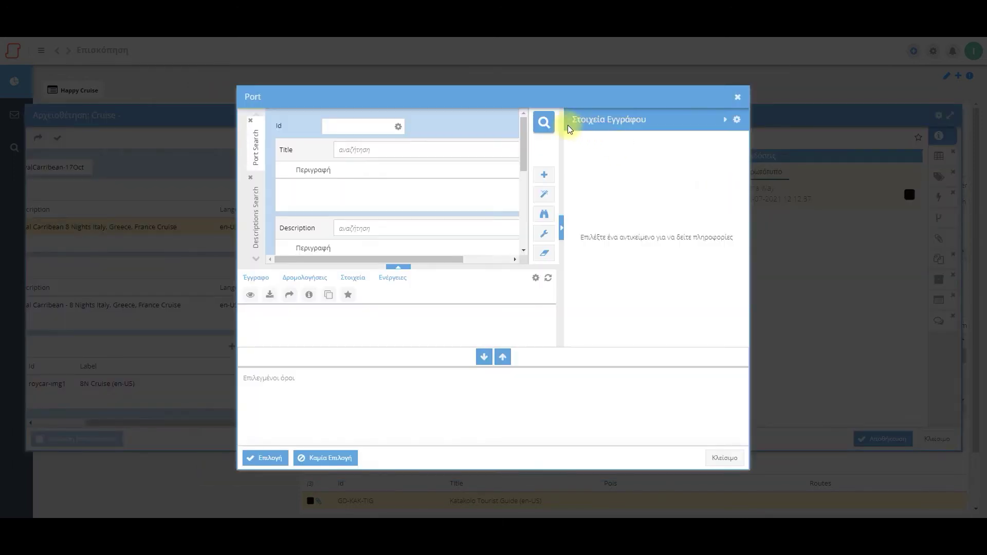
left_click(546, 124)
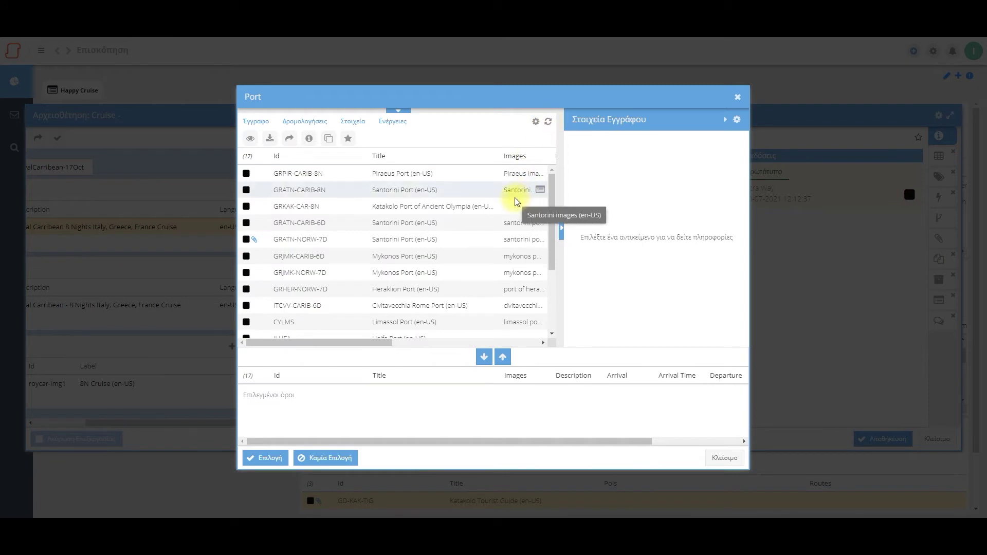
left_click(464, 180)
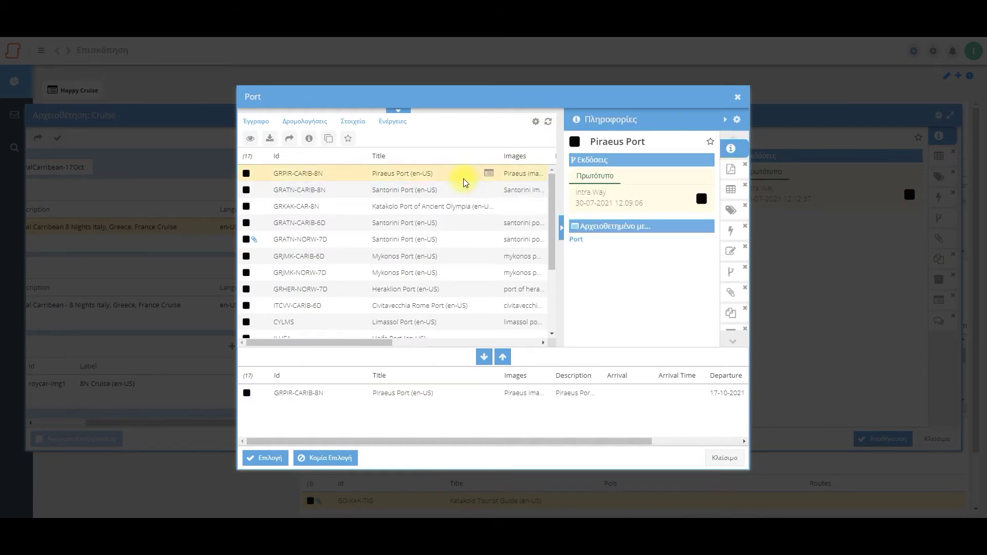
left_click(440, 191)
left_click(440, 206)
left_click(269, 458)
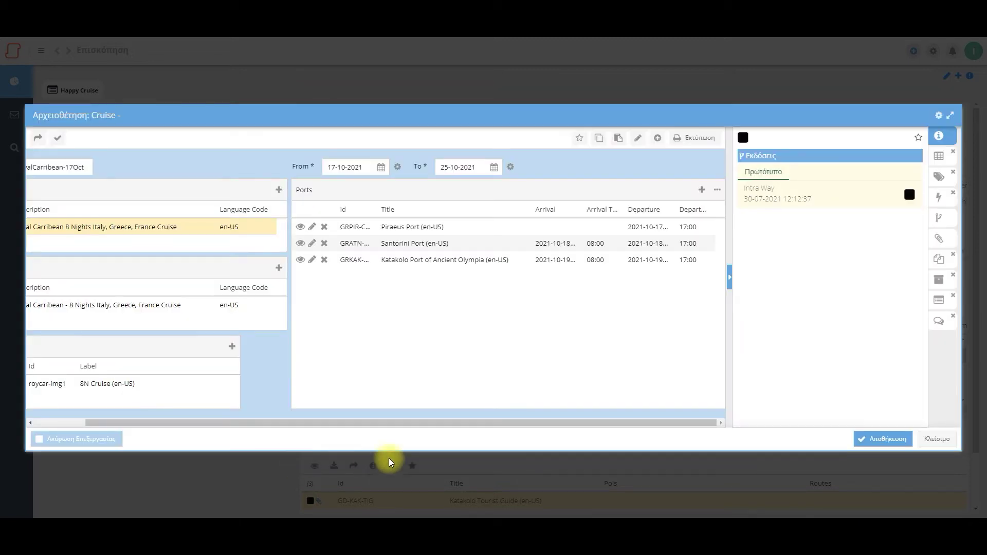
Save the new cruise and the updated Cruises list, and close the list's form.
mouse_move(599, 426)
left_mouse_down()
mouse_move(533, 427)
mouse_move(607, 429)
left_mouse_up()
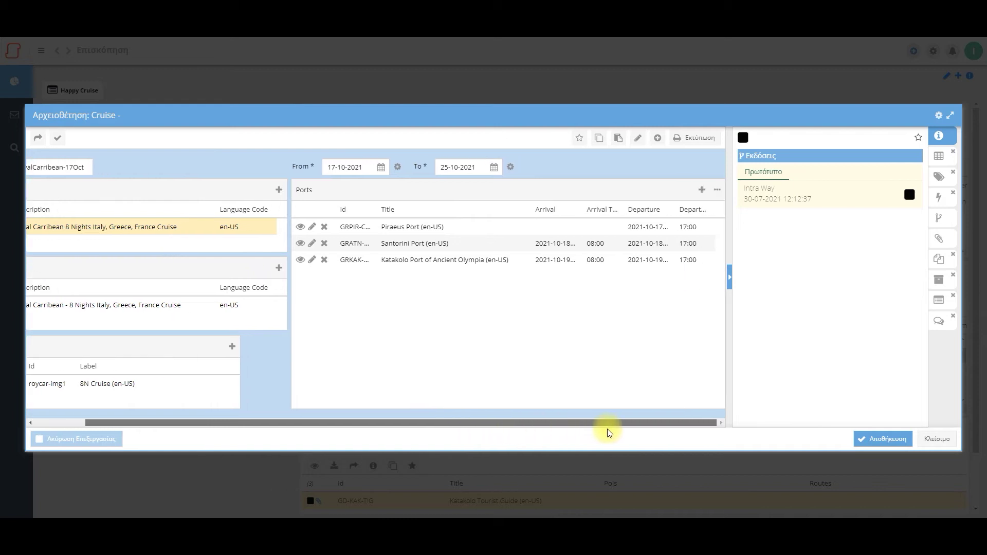
left_click(880, 438)
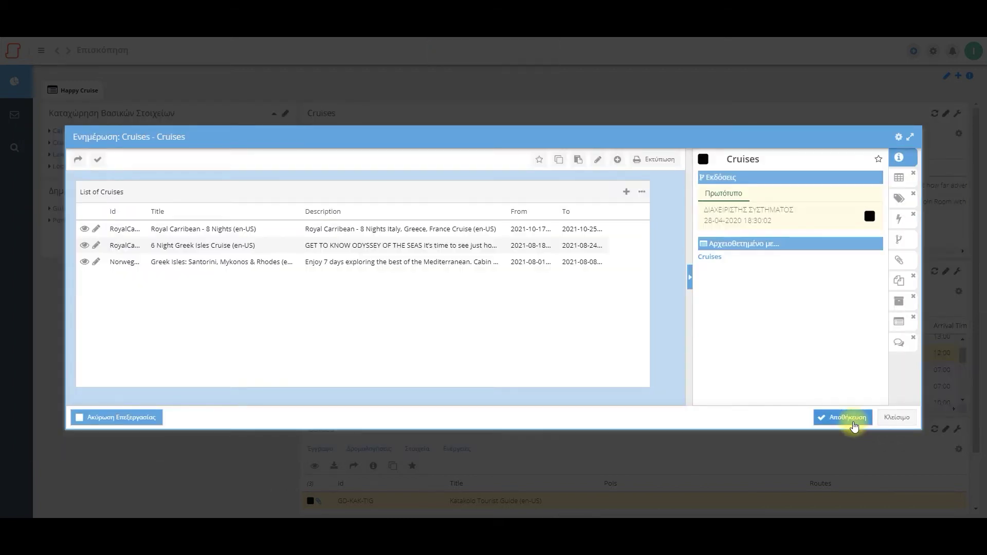
left_click(852, 423)
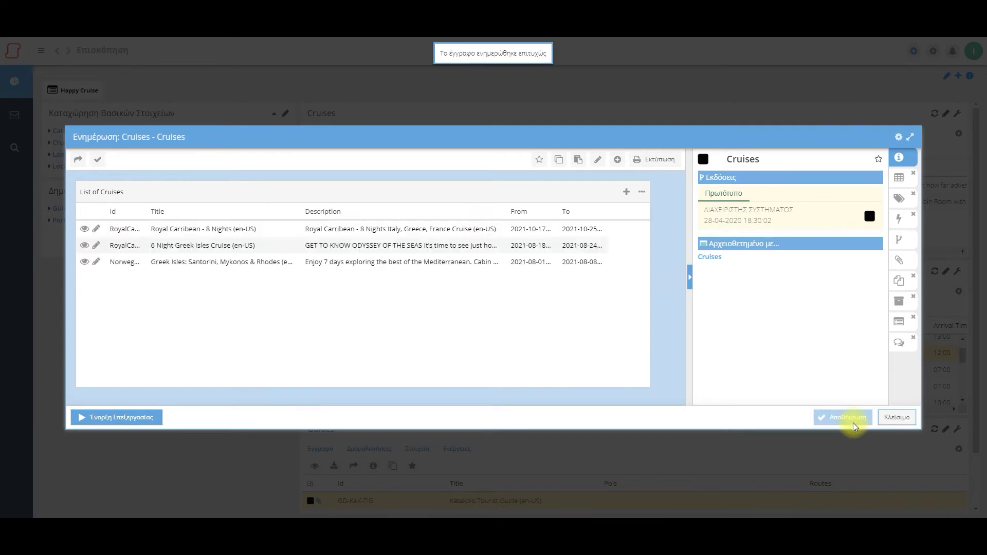
left_click(882, 418)
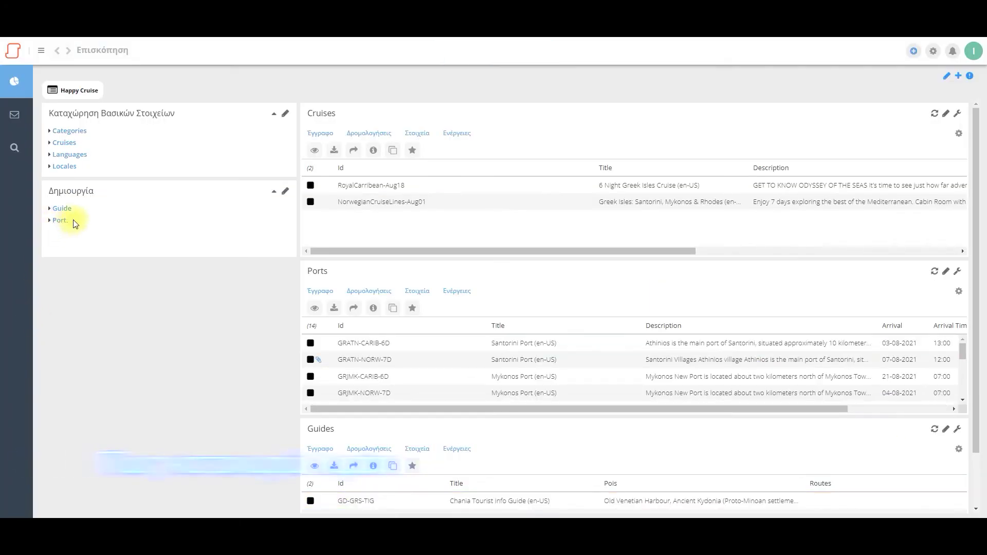
Create a new port record with the Id GRKAK-CAR-8N.
left_click(59, 221)
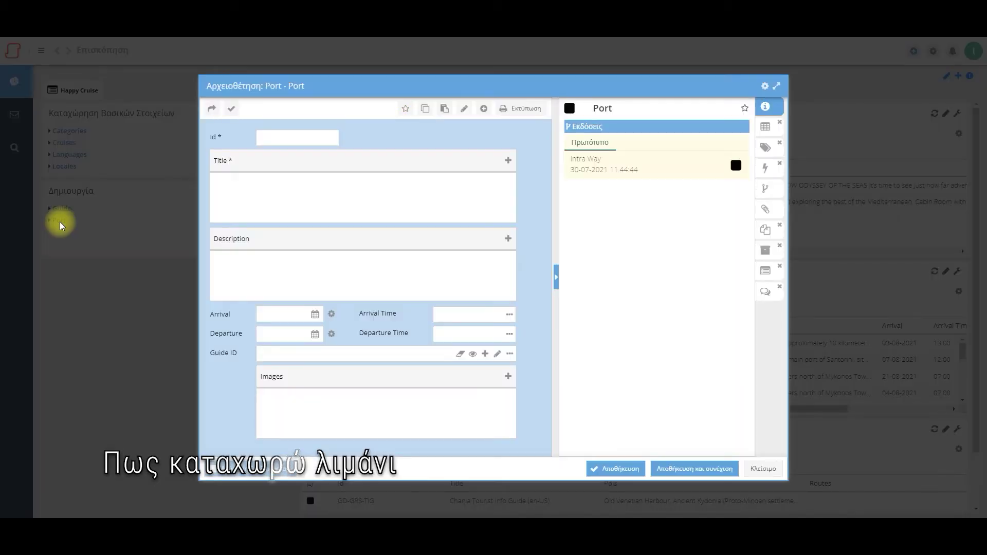
left_click(307, 138)
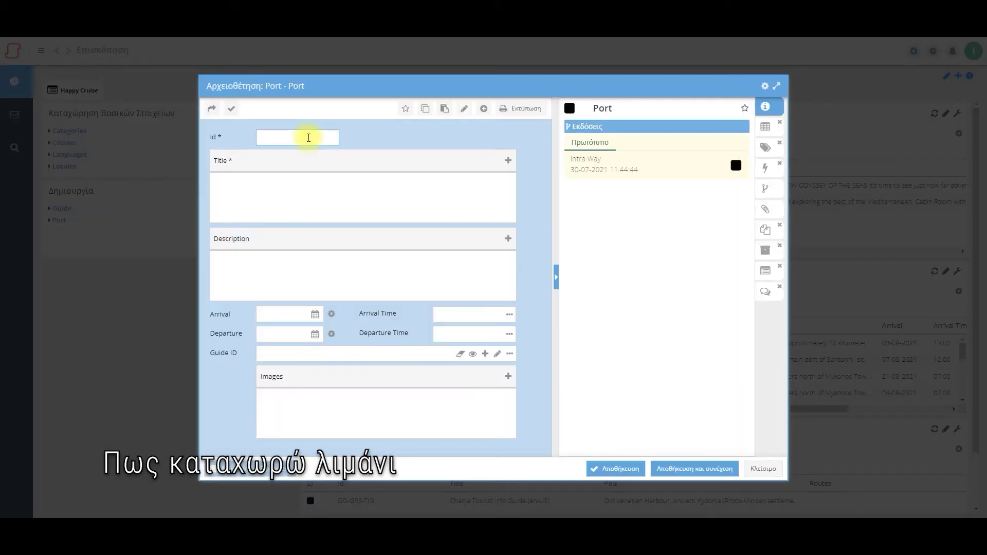
type("GRKAK-CAR")
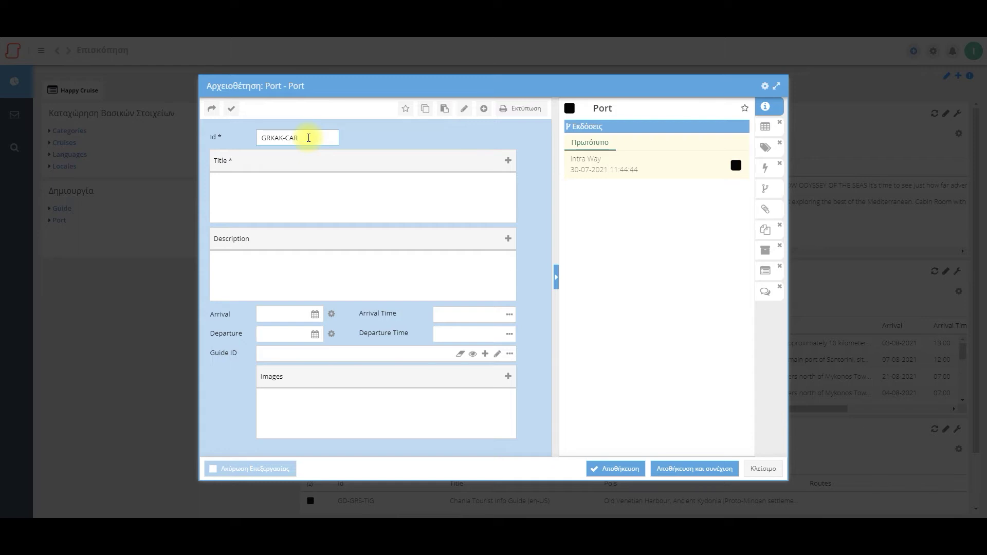
type("-8N")
Add an en-US title "Katakolo Port of Ancient Olympia" to the port and save it.
left_click(507, 163)
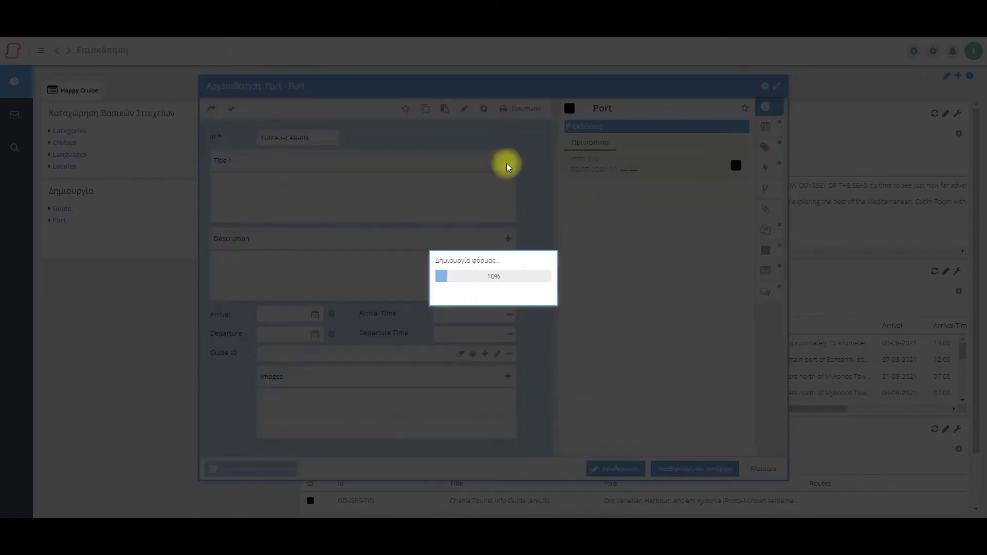
left_click(454, 191)
left_click(406, 177)
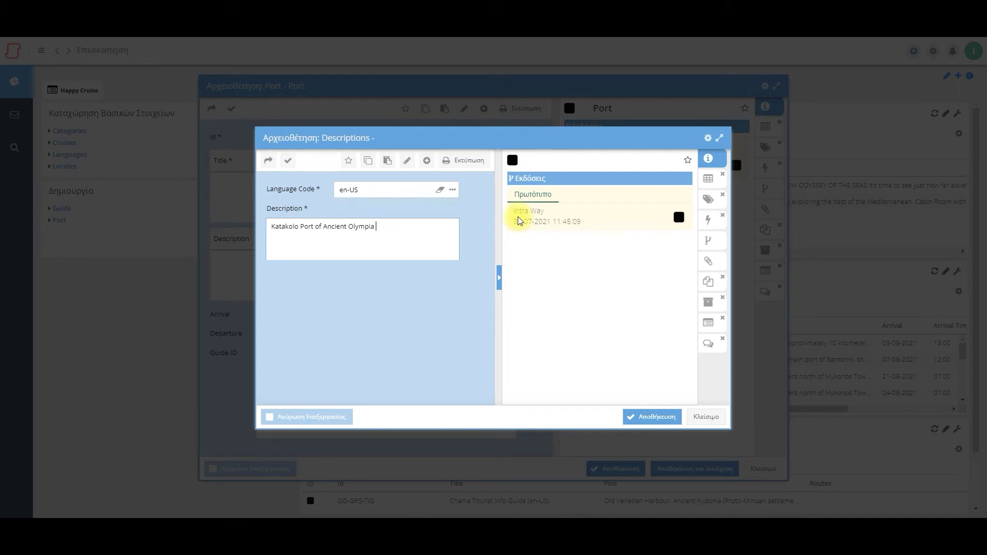
triple_click(315, 237)
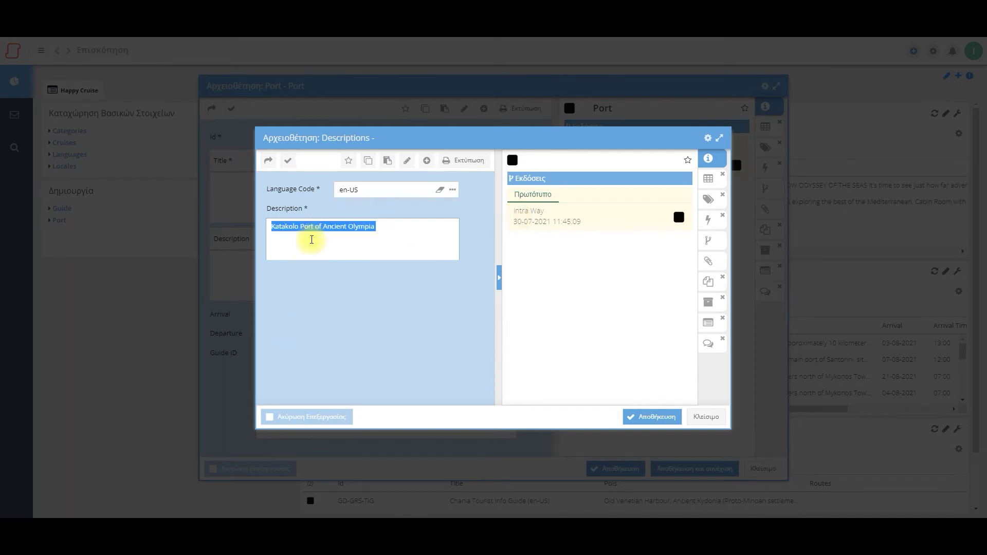
left_click(655, 417)
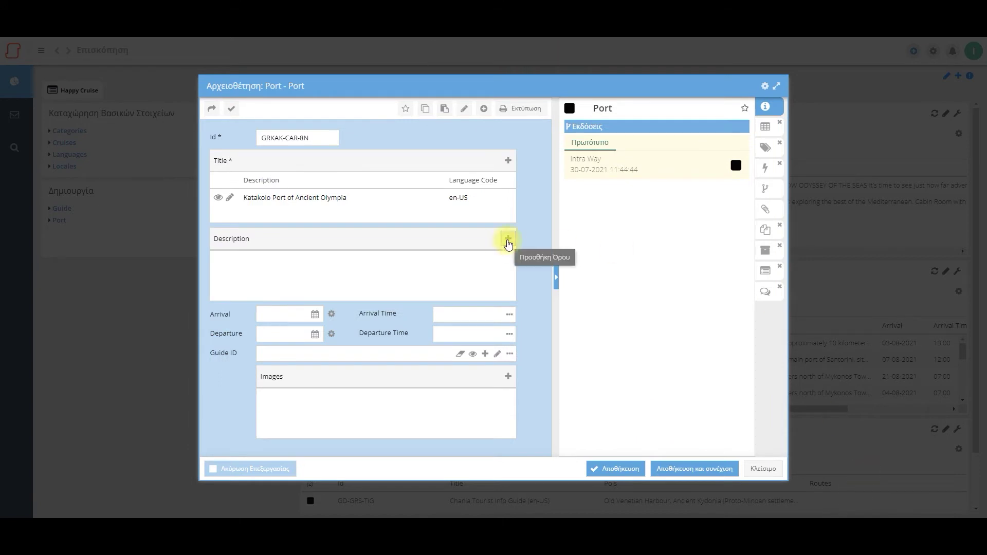
Add and save an en-US port description beginning "Katakolo (Greek: Κατάκολο) is a seaside town", with "The small village of Agios Andreas" starting a new paragraph.
left_click(508, 239)
left_click(454, 192)
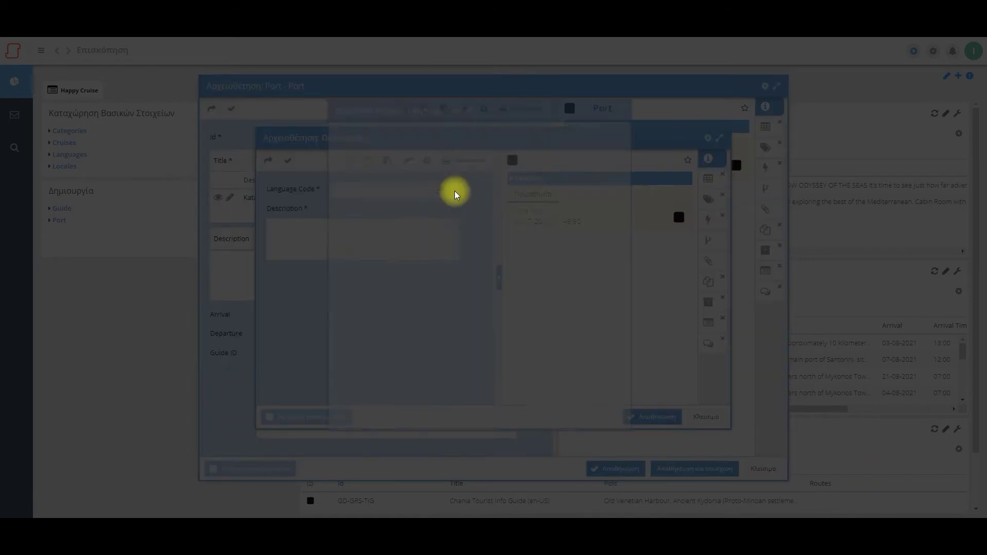
left_click(417, 175)
left_click(335, 227)
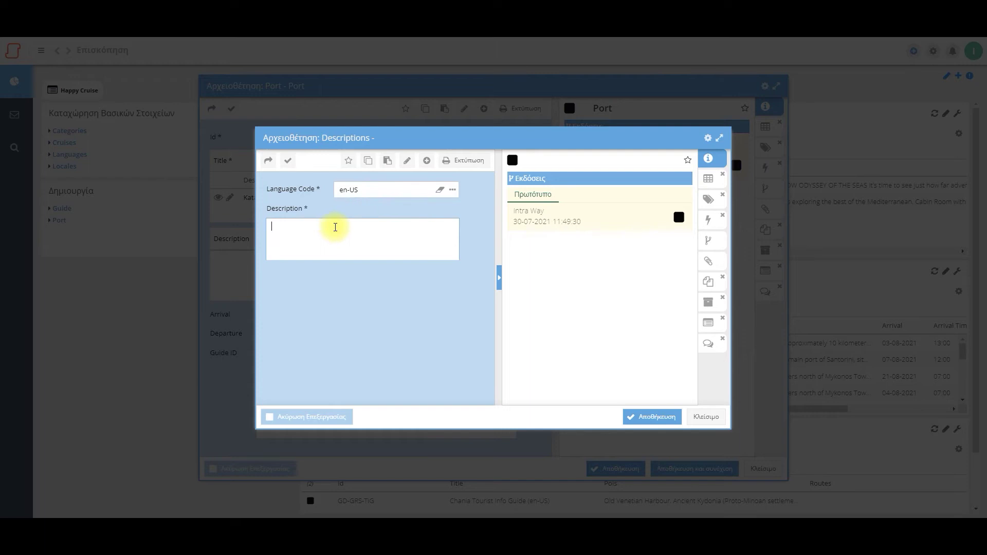
key("ctrl+v")
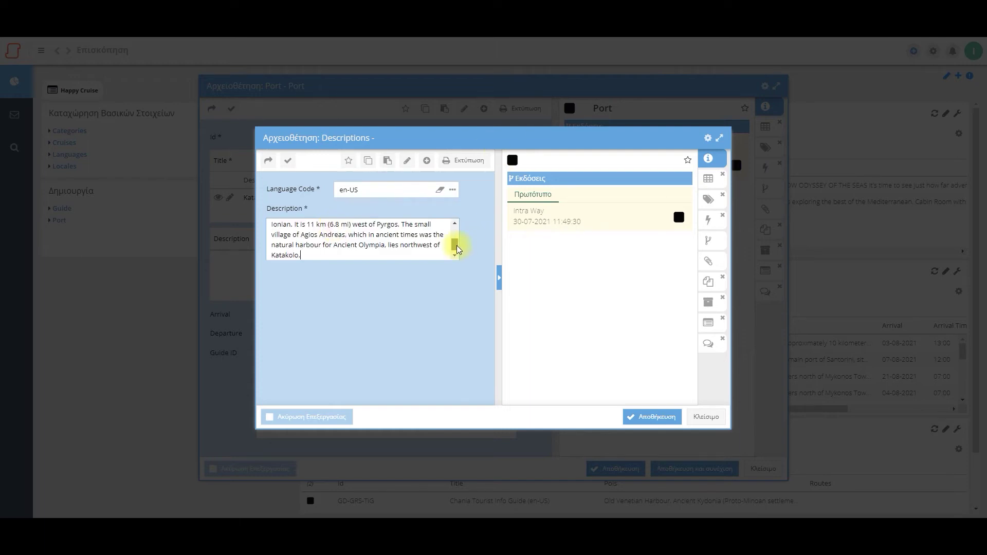
left_click_drag(457, 249, 456, 232)
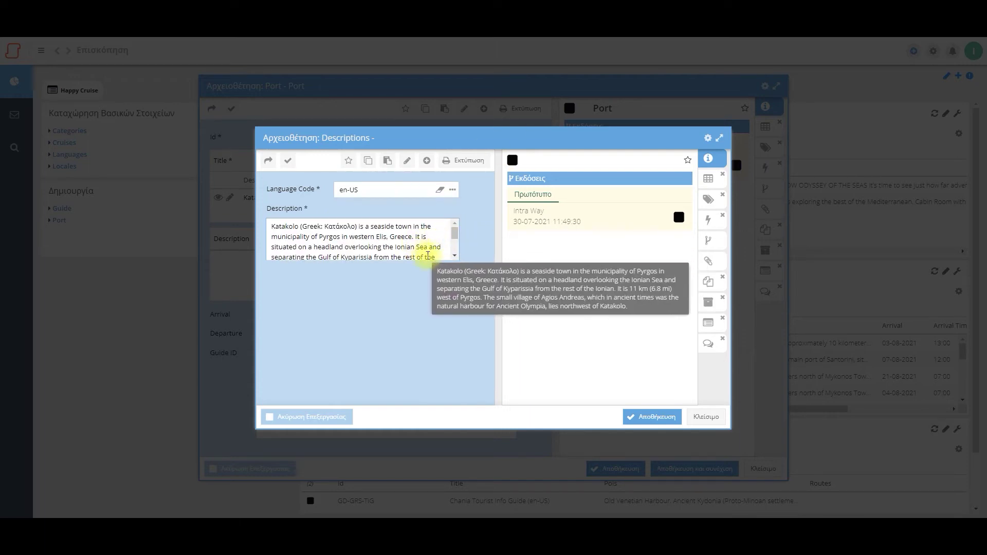
left_click(454, 256)
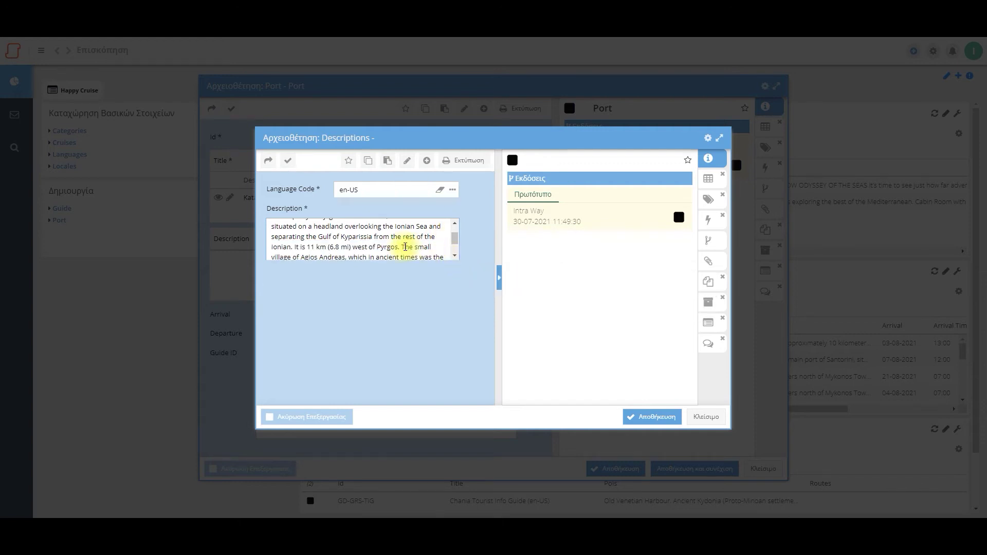
scroll(492, 242, "down", 3)
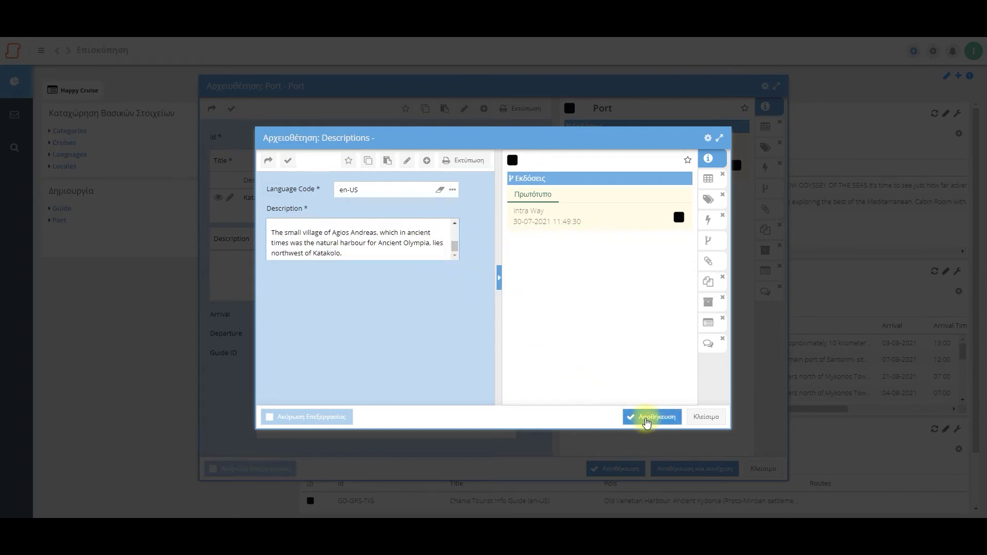
left_click(652, 416)
Set the Katakolo port's arrival date to 19-10-2021 and its arrival time to 08:00.
left_click(314, 314)
left_click(408, 337)
left_click(407, 336)
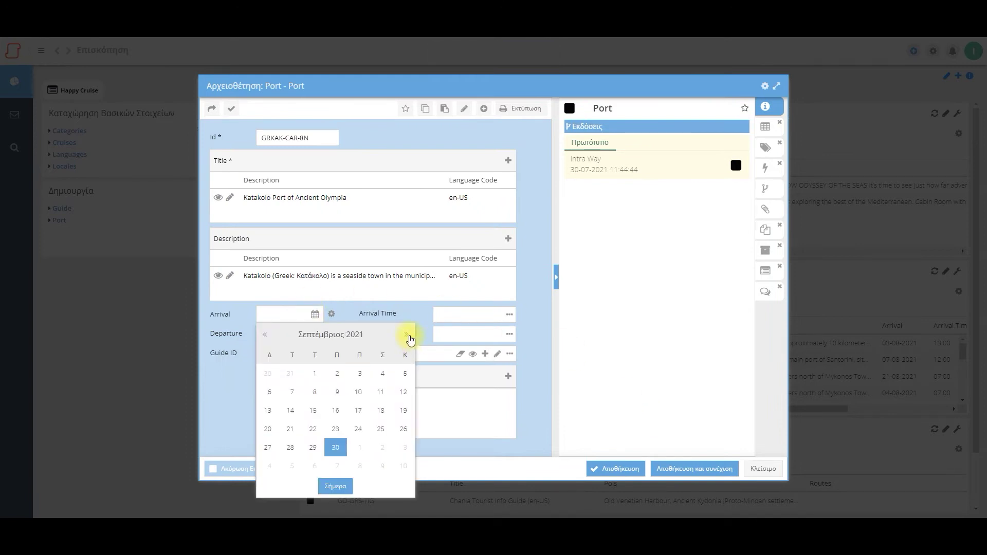
left_click(407, 335)
left_click(291, 429)
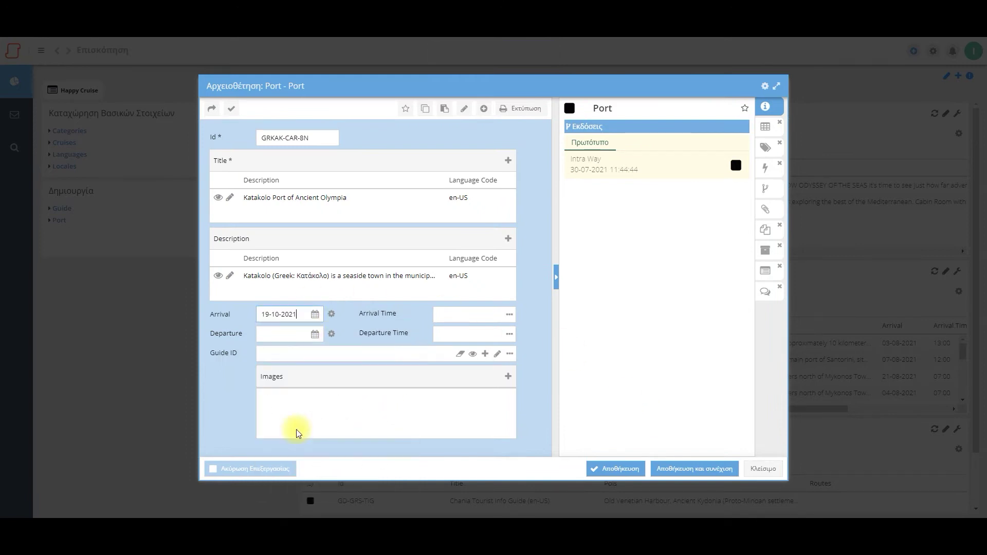
left_click(457, 314)
type("08")
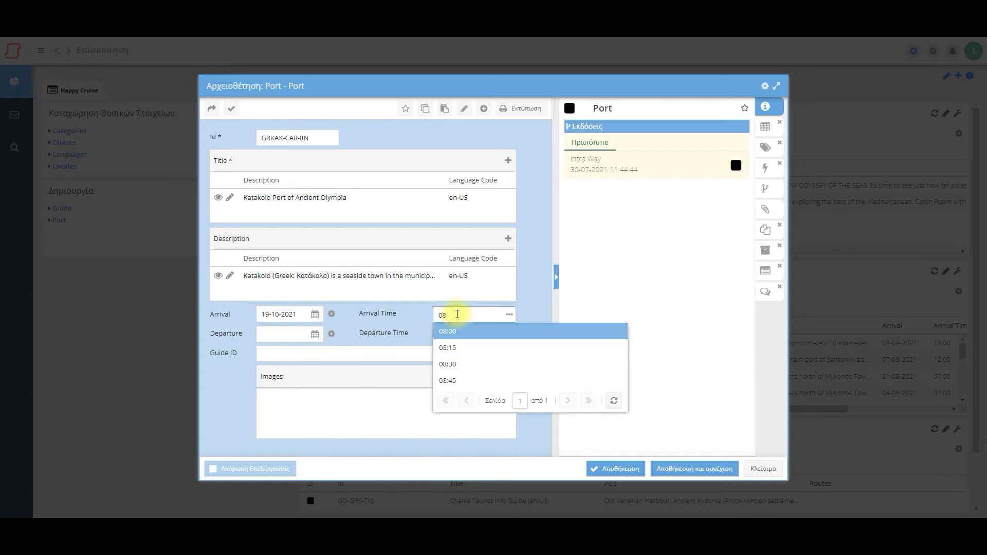
key("Return")
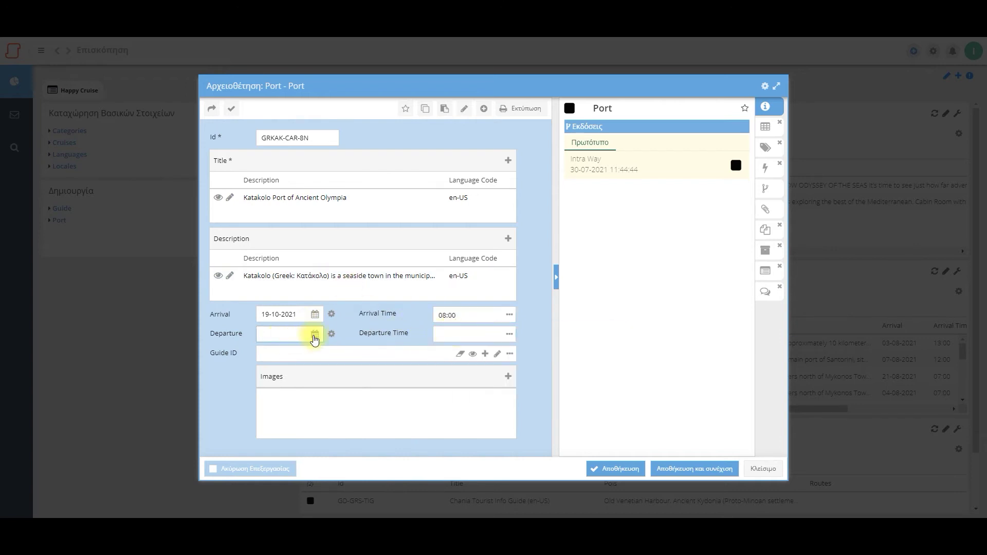
Set the Katakolo port's departure date to 19-10-2021 and its departure time to 17:00.
left_click(312, 335)
left_click(406, 361)
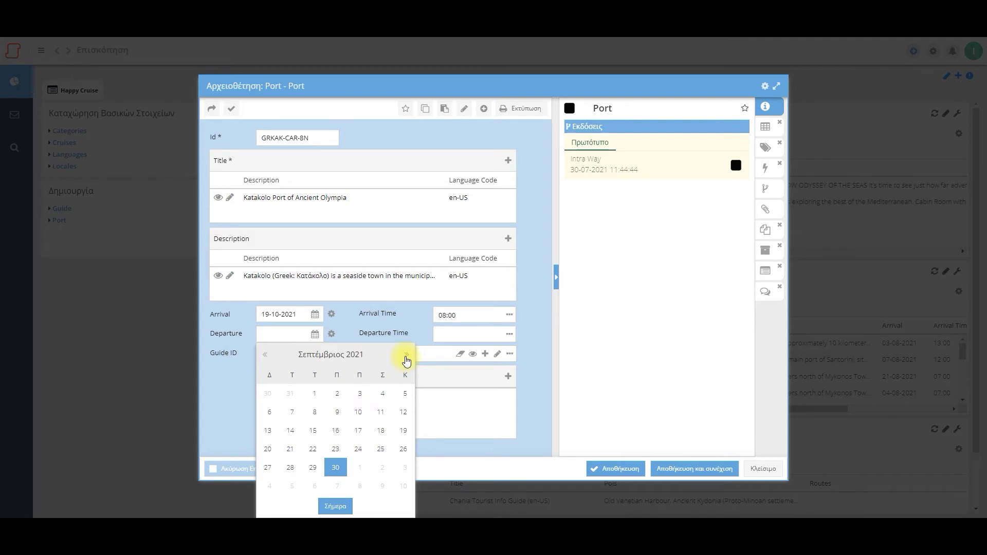
left_click(406, 361)
left_click(291, 448)
left_click(467, 335)
type("17")
left_click(485, 351)
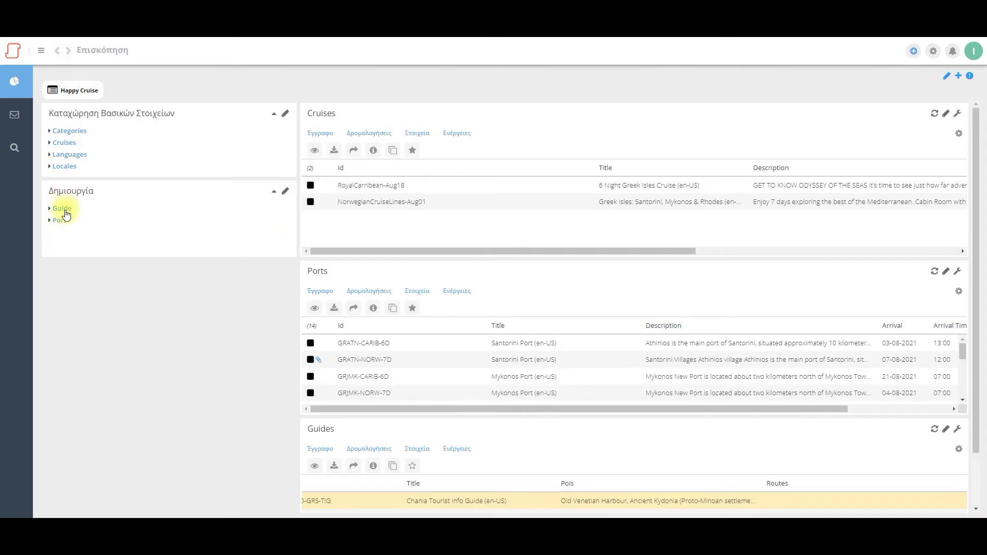
Create a new tourist guide record with the Id GD-KAK-TIG.
left_click(59, 209)
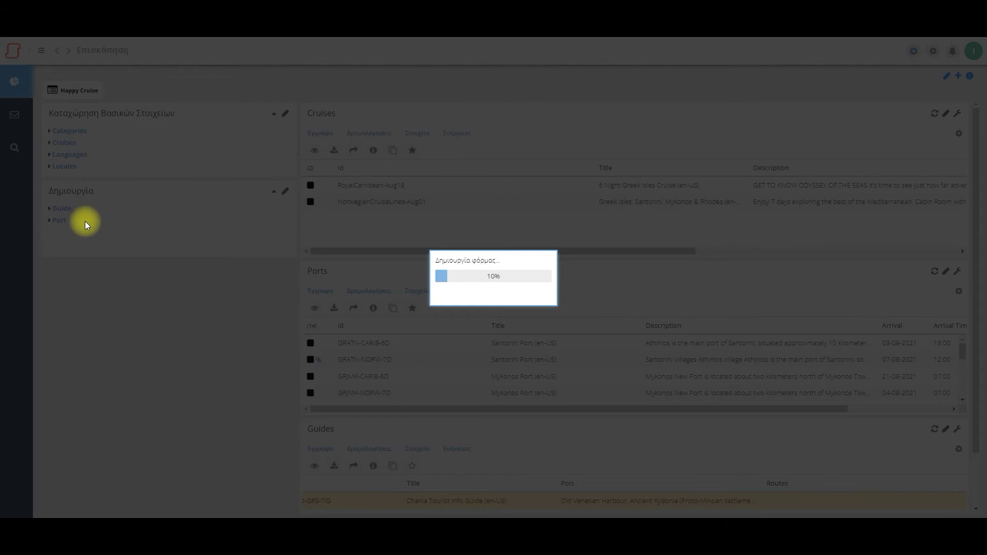
left_click(110, 187)
type("GD-")
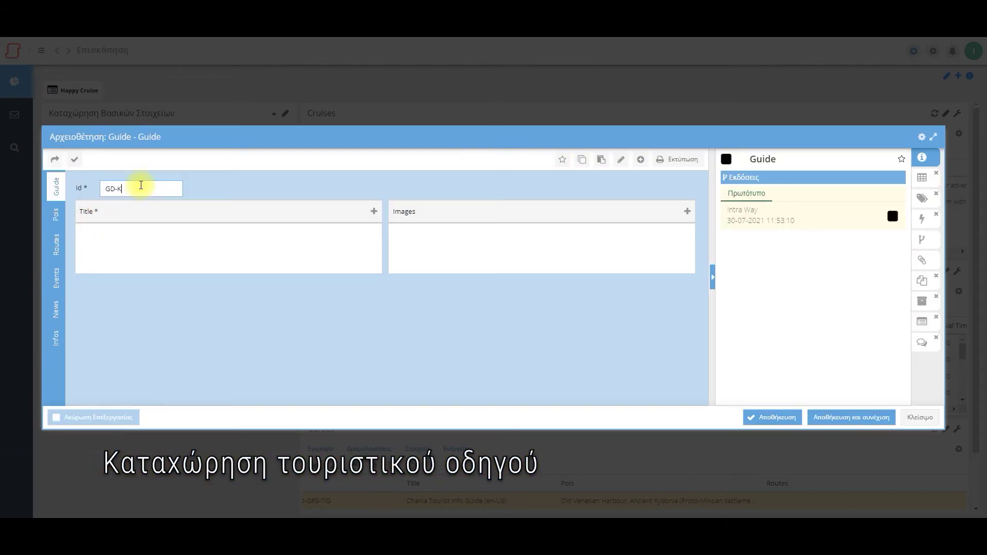
type("KAK-TIG")
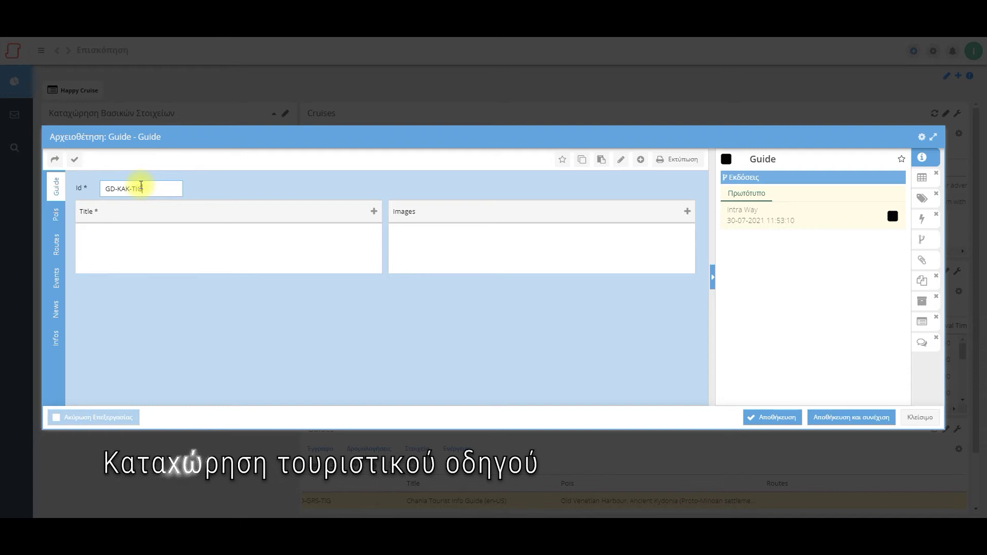
Add an en-US title "Katakolo Tourist Guide" to the guide and save it.
left_click(373, 213)
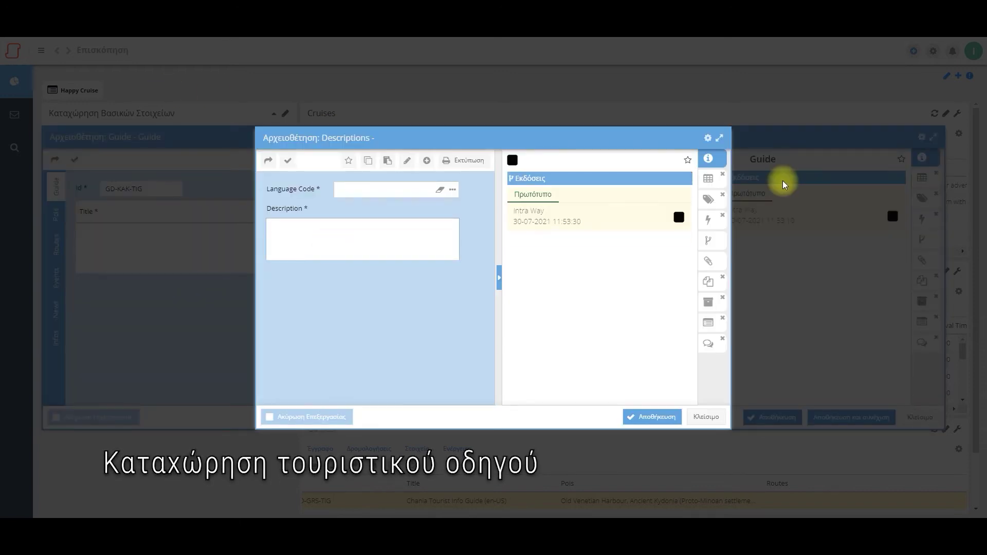
type("Katakolo Tour")
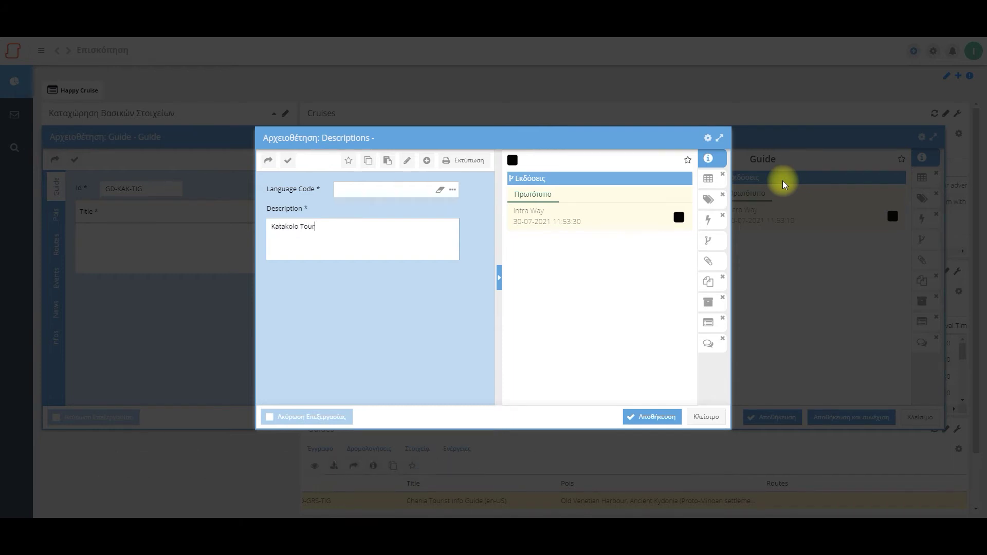
type("ist Guide")
left_click(452, 190)
left_click(389, 159)
left_click(651, 416)
Add an image record with the Id kak-img1 to the guide and enter its en-US label "Katakolon Port Images".
left_click(687, 211)
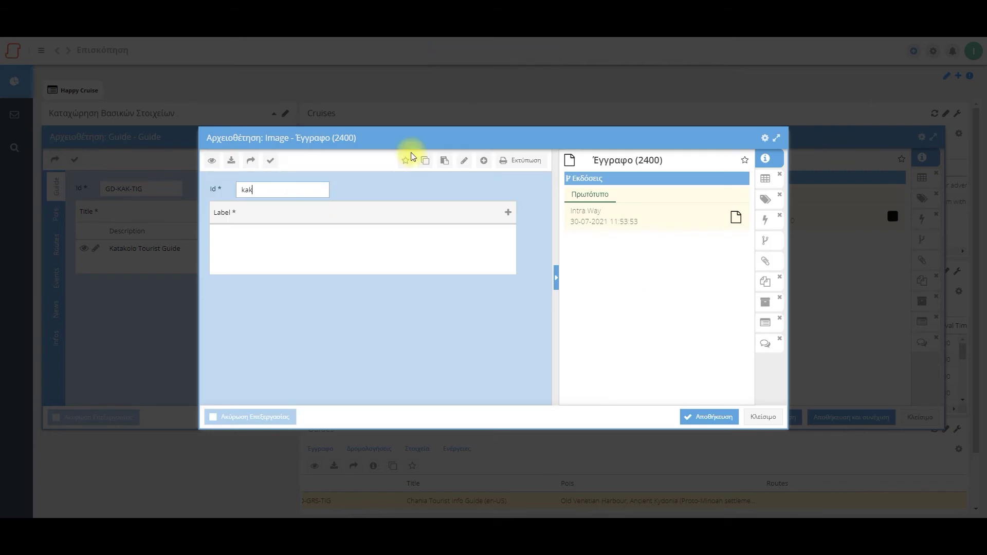
left_click(508, 212)
left_click(425, 235)
left_click(452, 189)
double_click(370, 175)
left_click(341, 232)
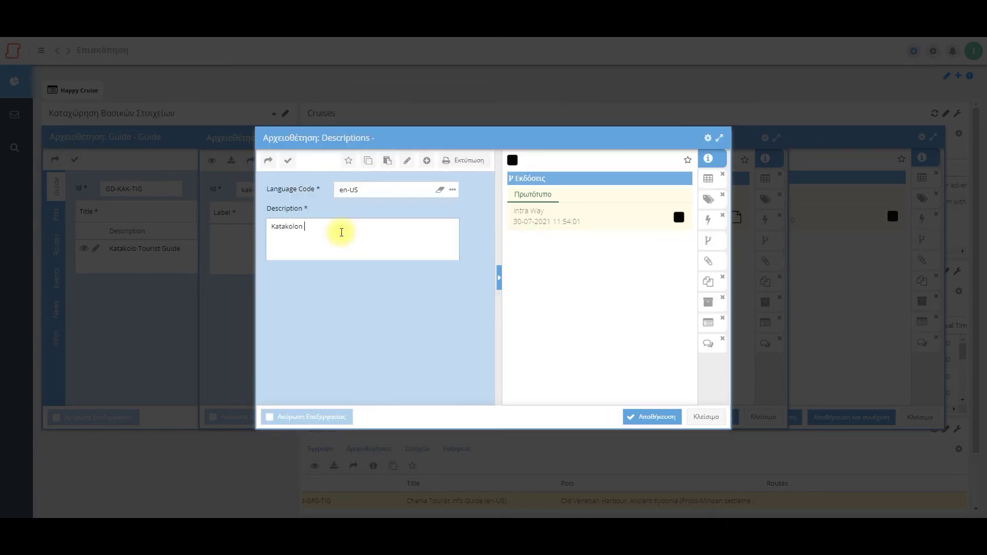
type("Katakolon Port Images")
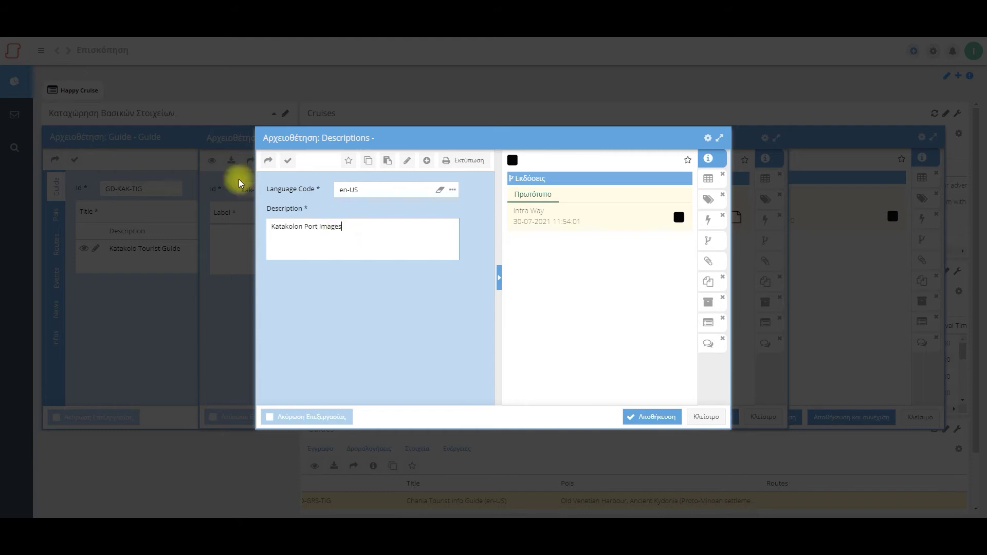
Try to import a picture from the Katakolo Ancient Olympia folder as a new version of the label's description record.
left_click(708, 242)
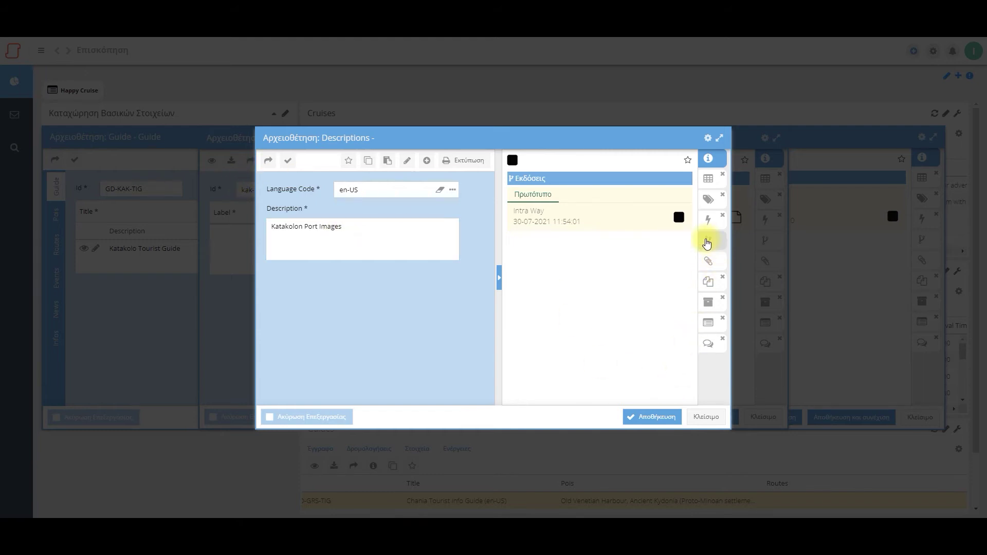
left_click(680, 396)
left_click(673, 427)
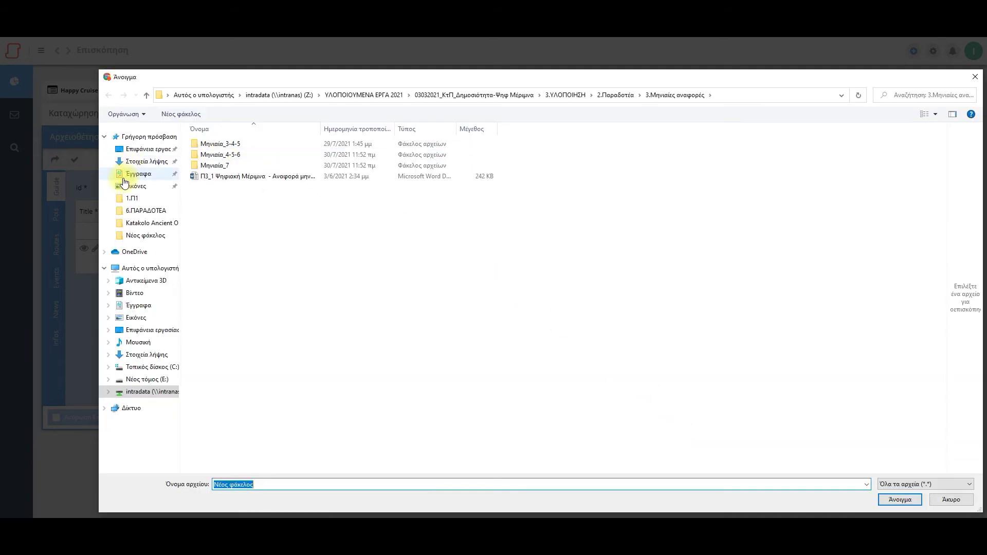
left_click(135, 222)
double_click(247, 225)
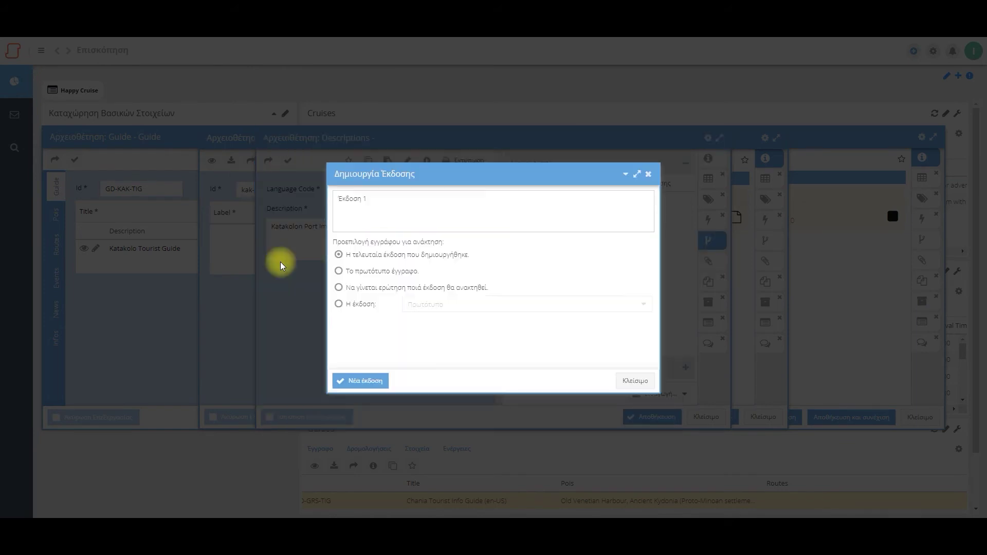
left_click(372, 383)
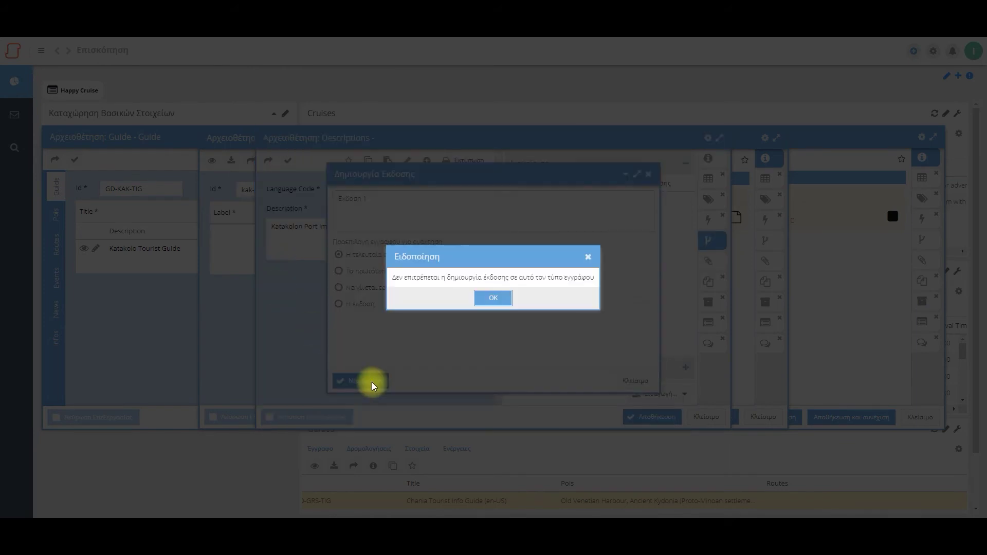
left_click(485, 297)
left_click(635, 381)
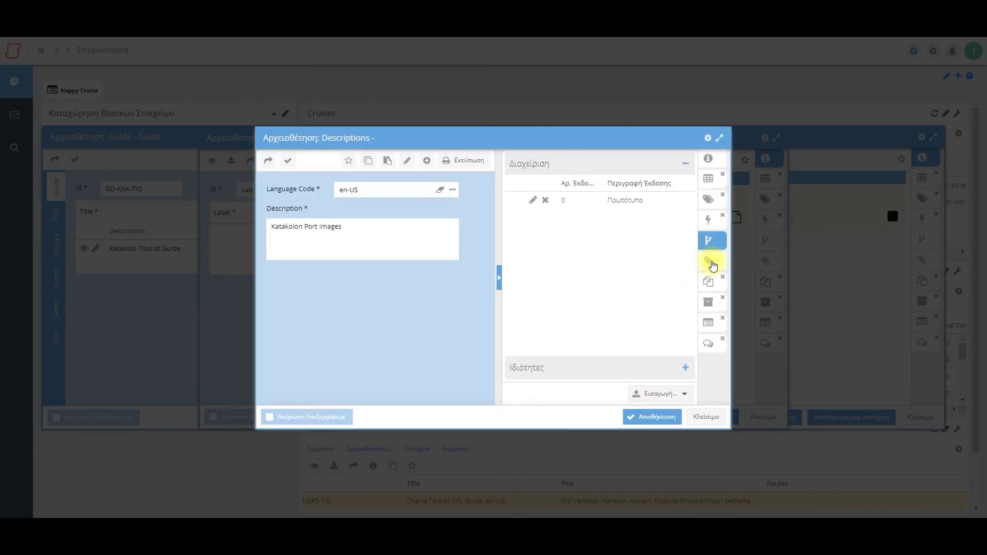
Save the label, import a picture file as a version of image kak-img1, and save and preview the image.
left_click(659, 417)
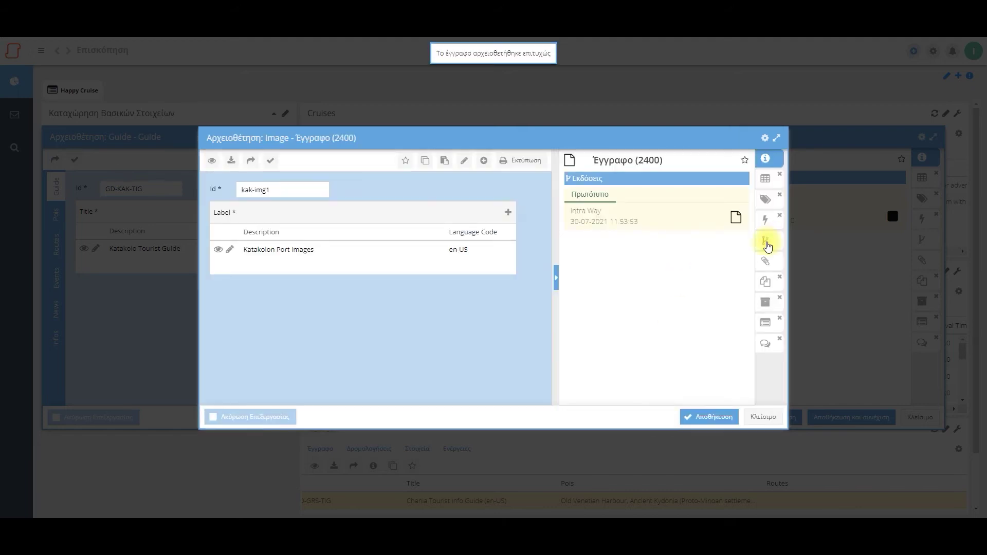
left_click(766, 242)
left_click(726, 393)
left_click(728, 427)
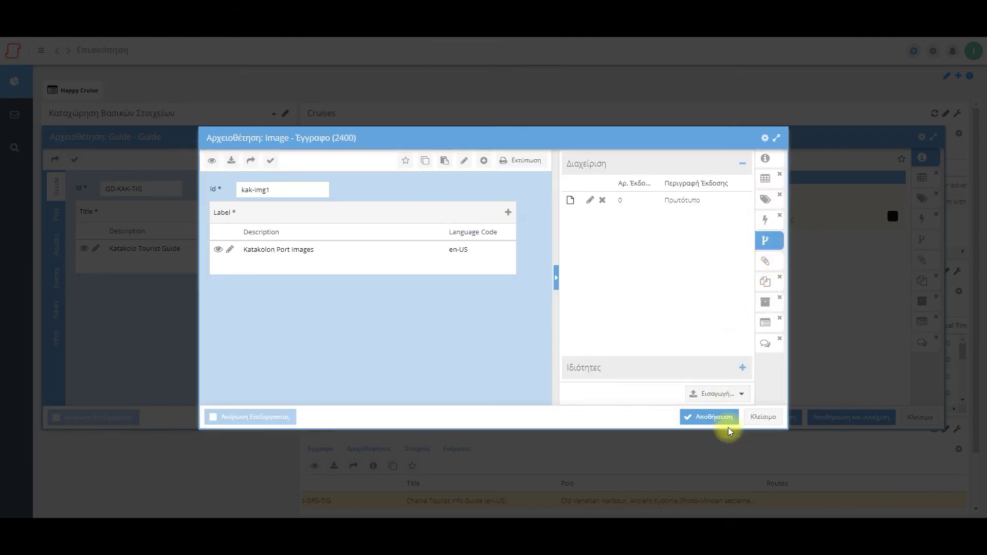
left_click(281, 218)
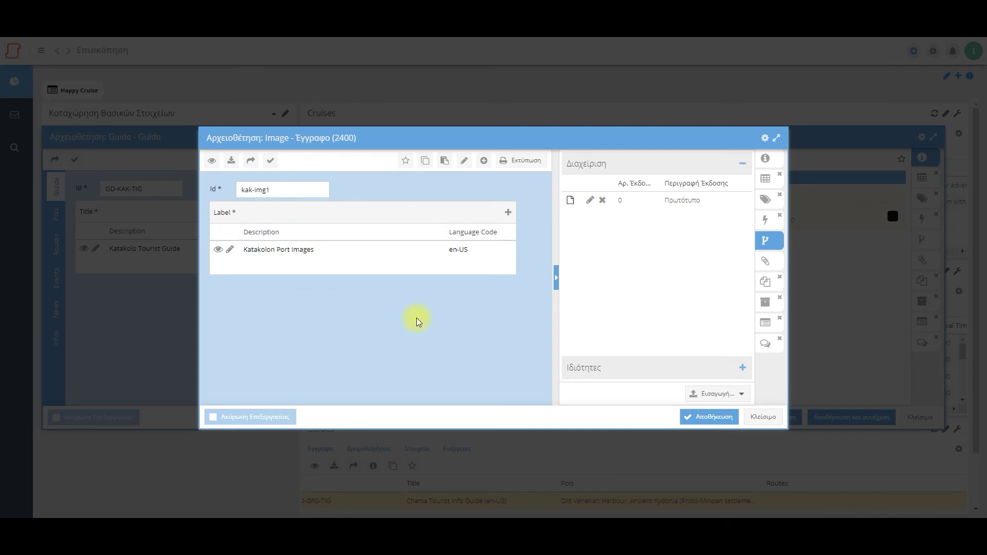
left_click(366, 380)
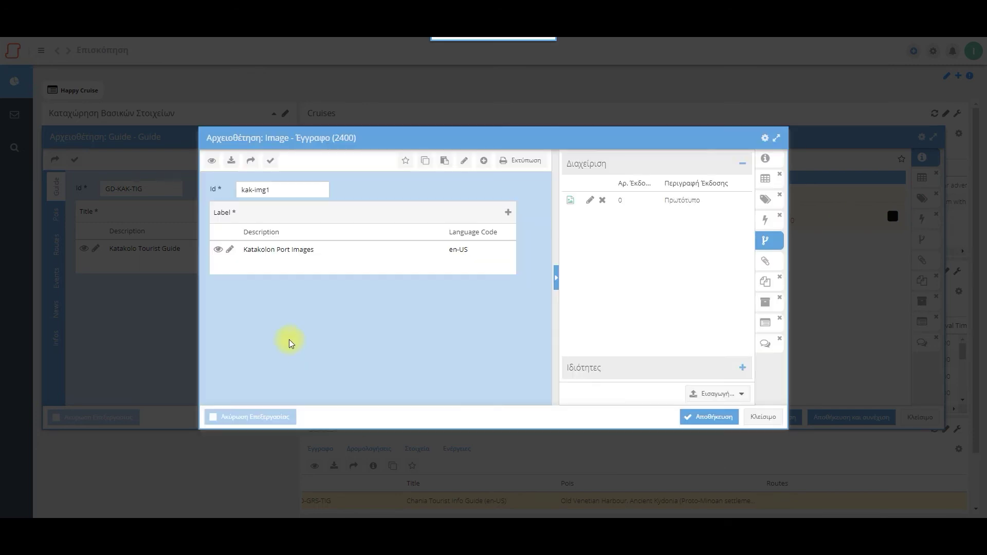
left_click(714, 419)
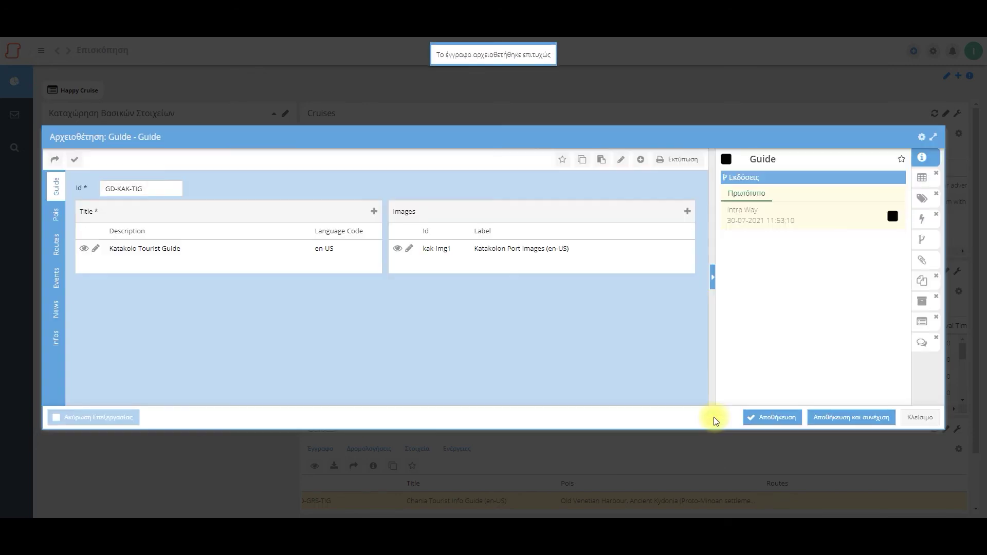
double_click(516, 249)
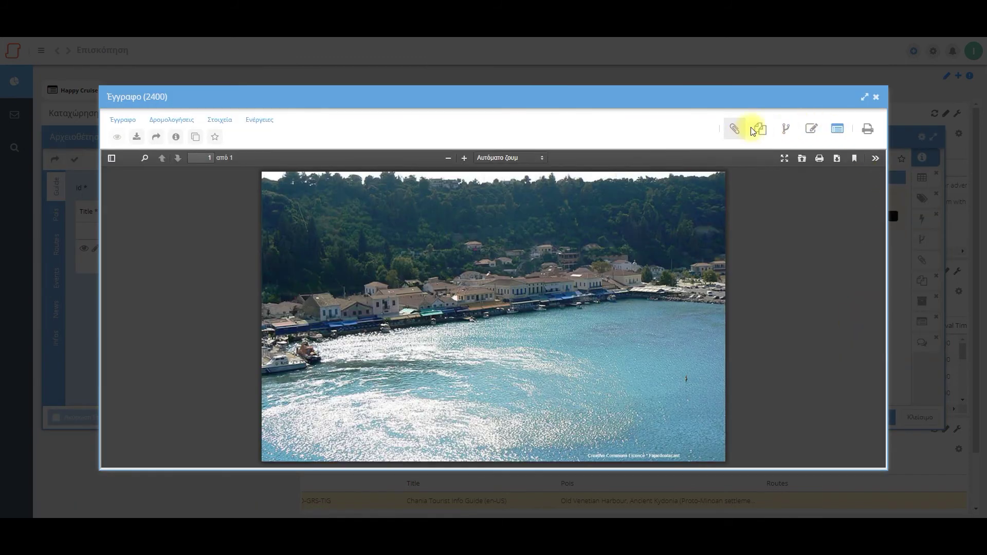
left_click(876, 101)
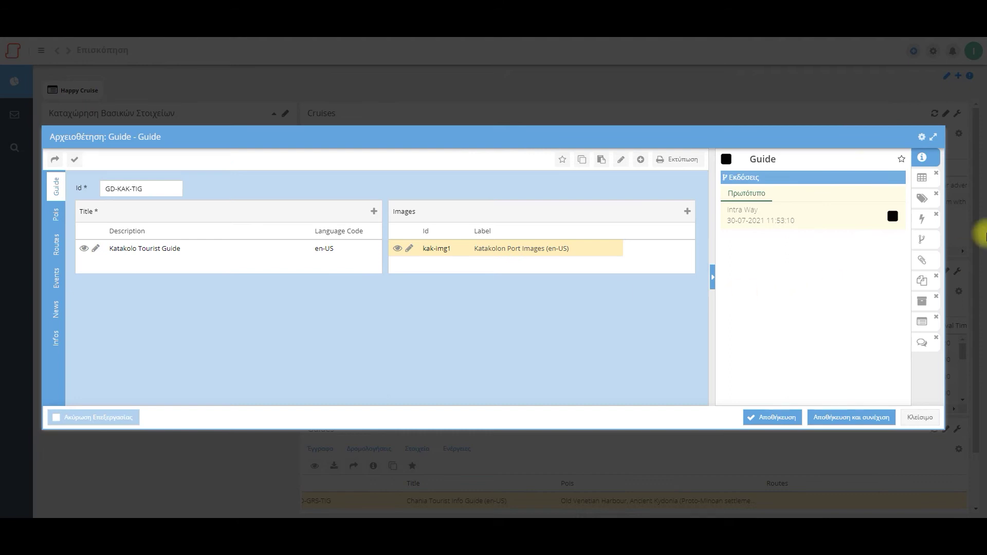
Attach the Katakolo_coast_ picture file to the guide GD-KAK-TIG and save the guide.
left_click(923, 259)
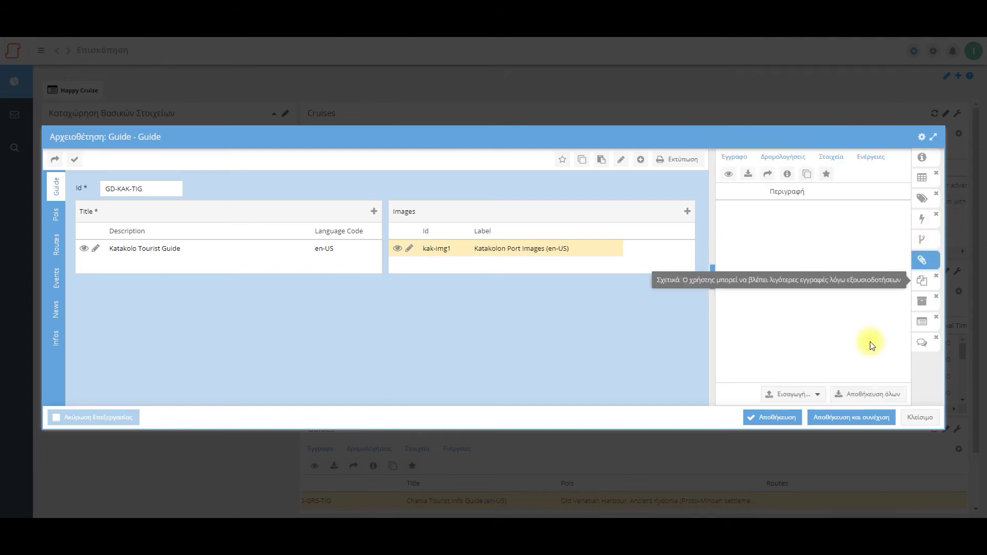
left_click(812, 397)
left_click(802, 427)
double_click(433, 215)
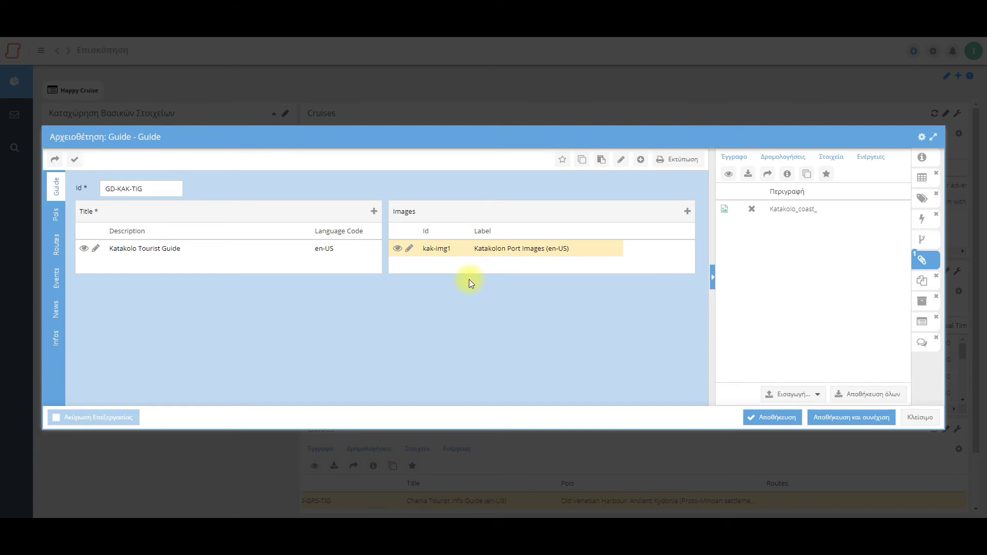
left_click(777, 420)
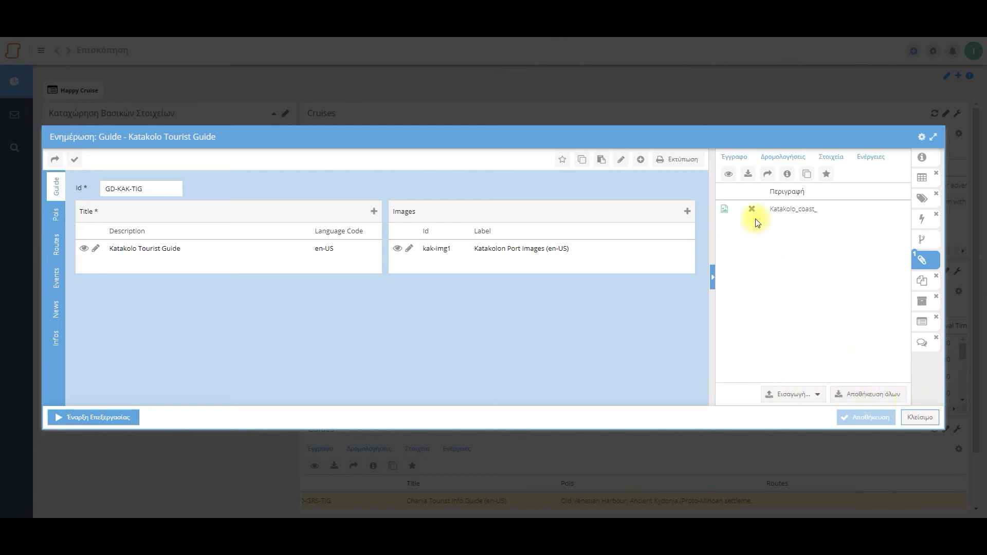
Preview the Katakolo_coast_ picture attached to the guide, then close the preview and the guide record.
left_click(723, 211)
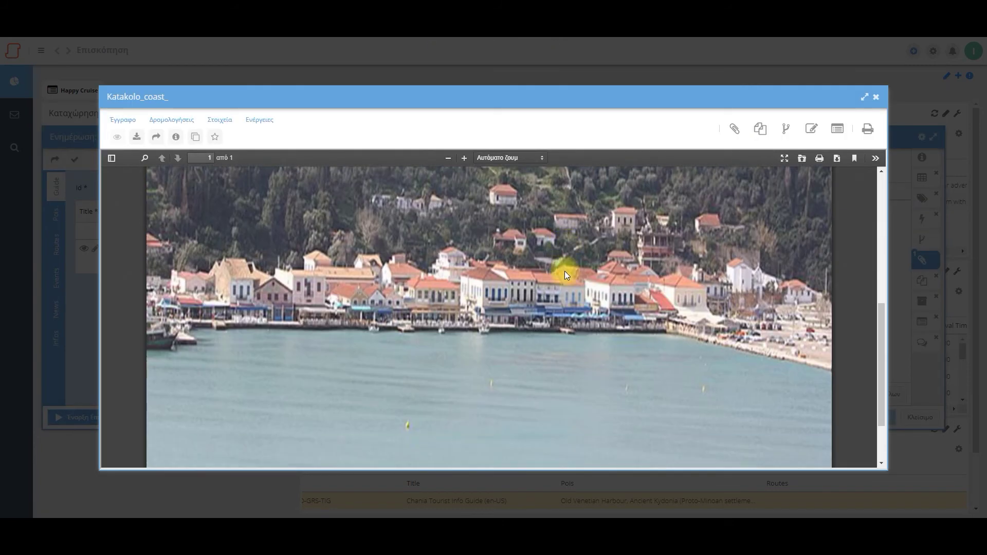
scroll(564, 270, "down", 3)
left_click(876, 97)
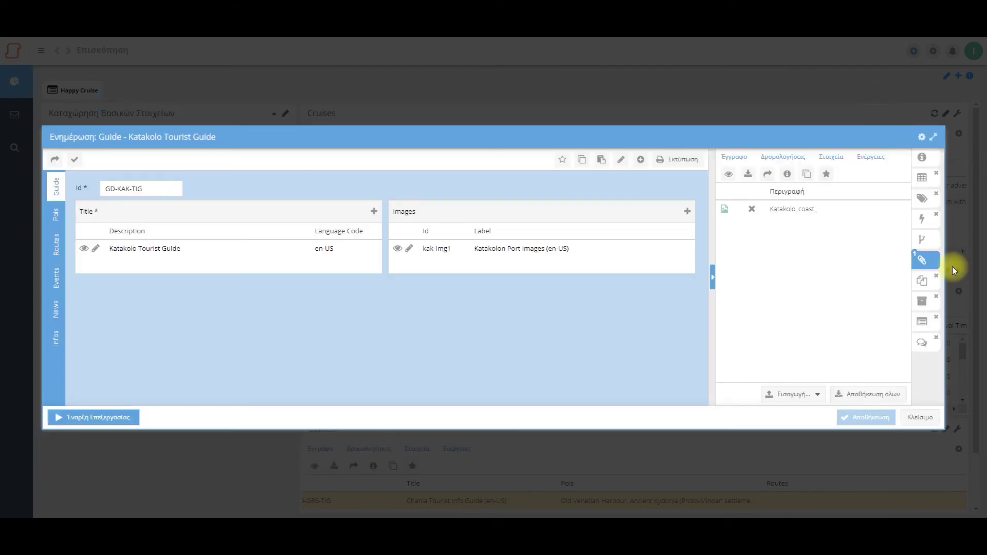
left_click(913, 425)
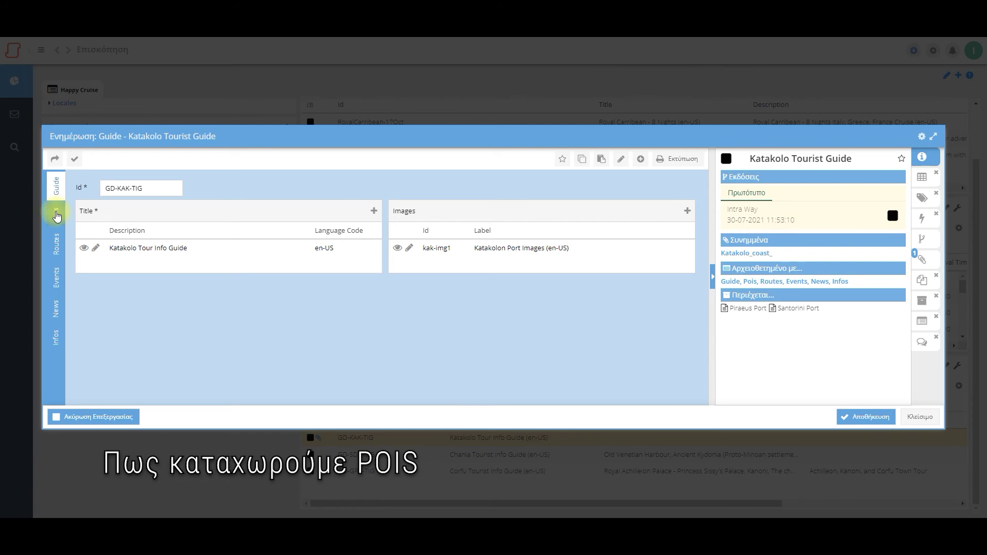
Add a new point of interest to the Katakolo guide with the Id GD-KAK-ARCHMUS.
left_click(57, 213)
left_click(669, 193)
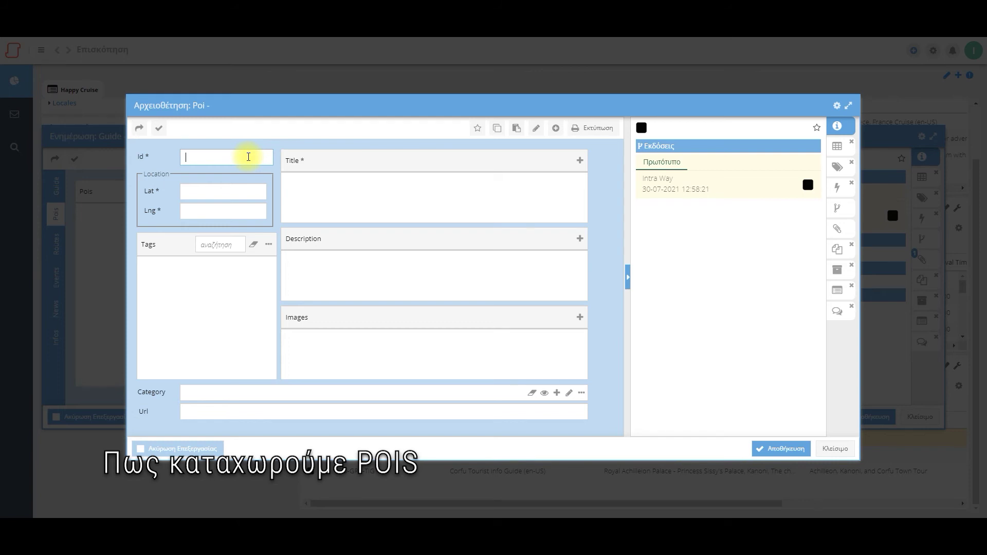
type("GD-KAK-ARCHMUS")
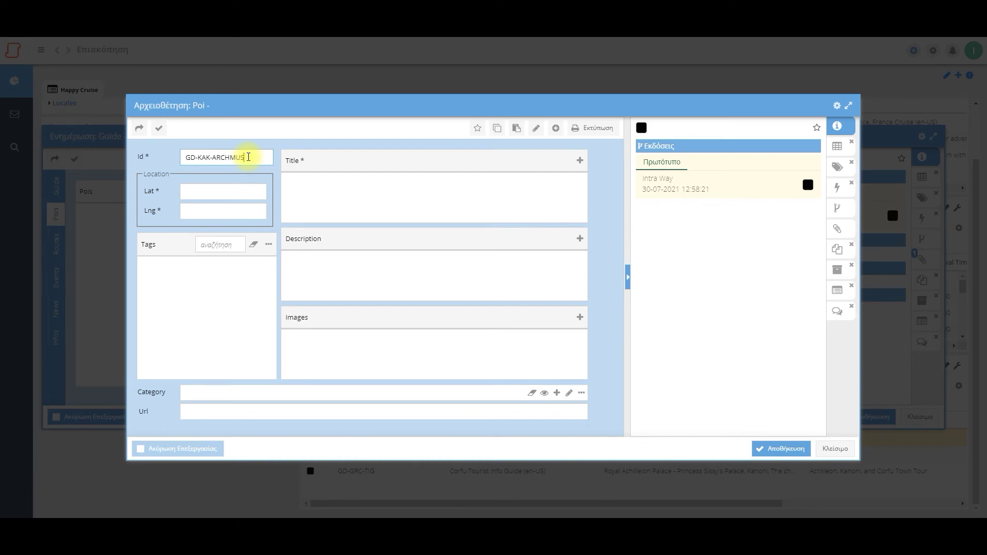
Set the point of interest's location to latitude 37.64376837292013 and longitude 21.629621540298032 from the copied coordinates.
left_click(215, 191)
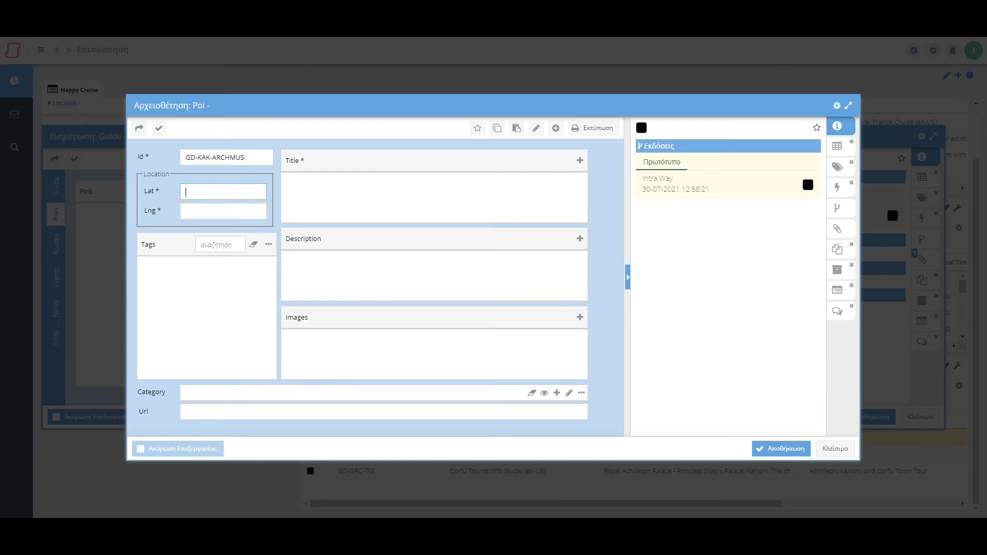
right_click(203, 191)
left_click(246, 264)
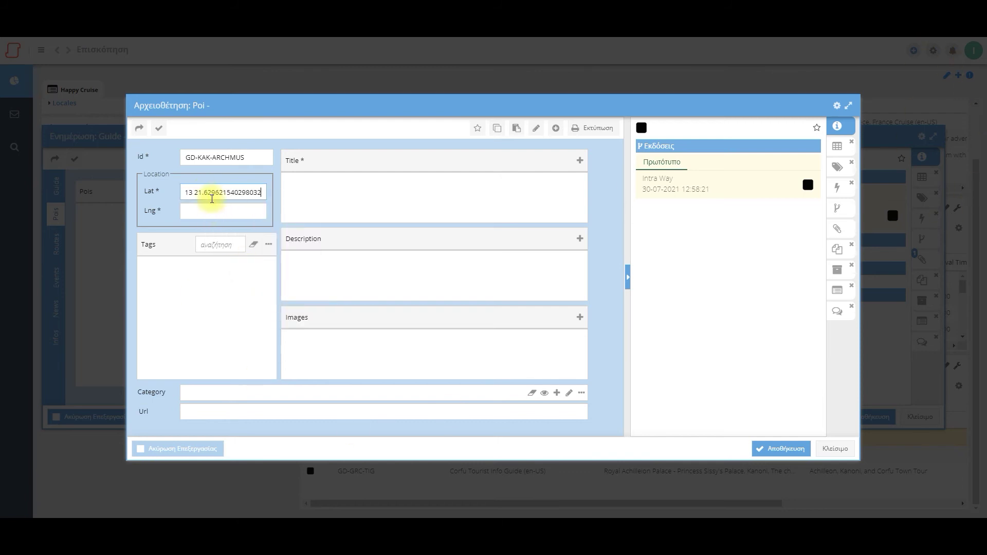
double_click(198, 193)
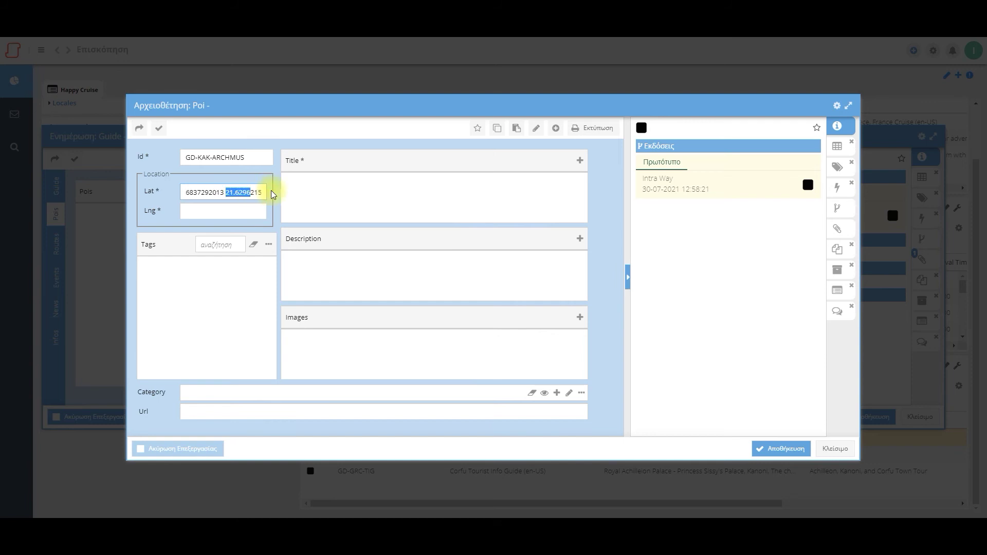
left_click_drag(273, 193, 292, 197)
key("ctrl+x")
left_click(189, 209)
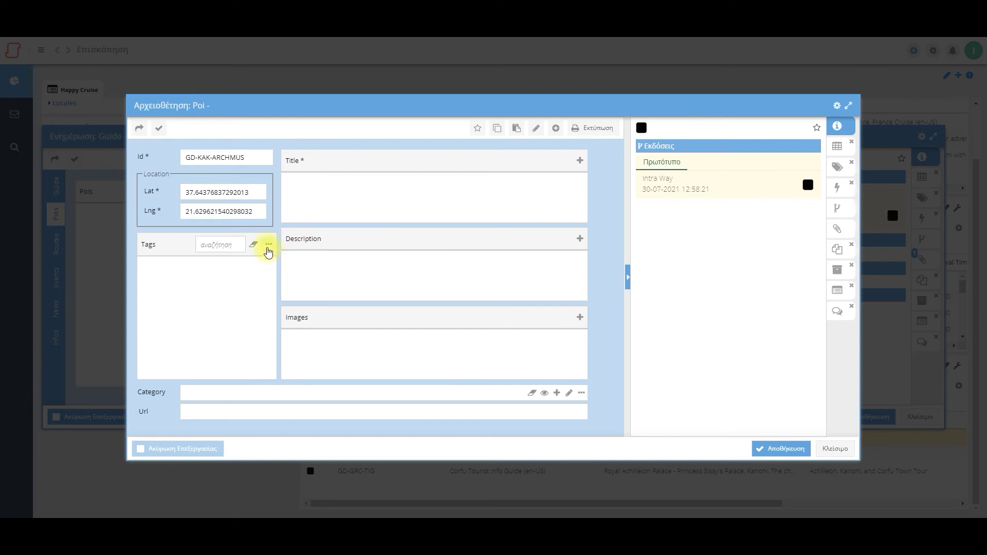
Assign the Museums tag to the point of interest.
left_click(267, 246)
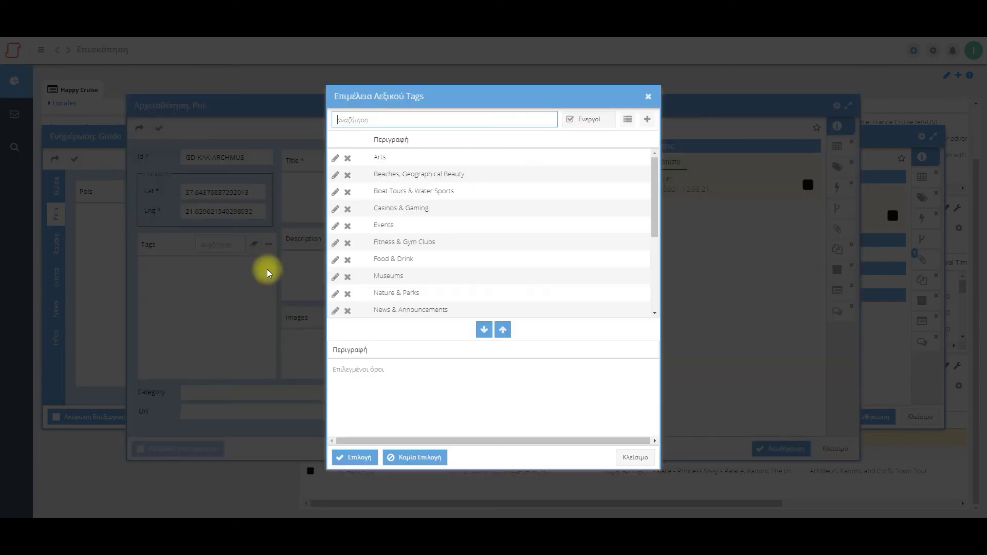
left_click(522, 280)
left_click(354, 456)
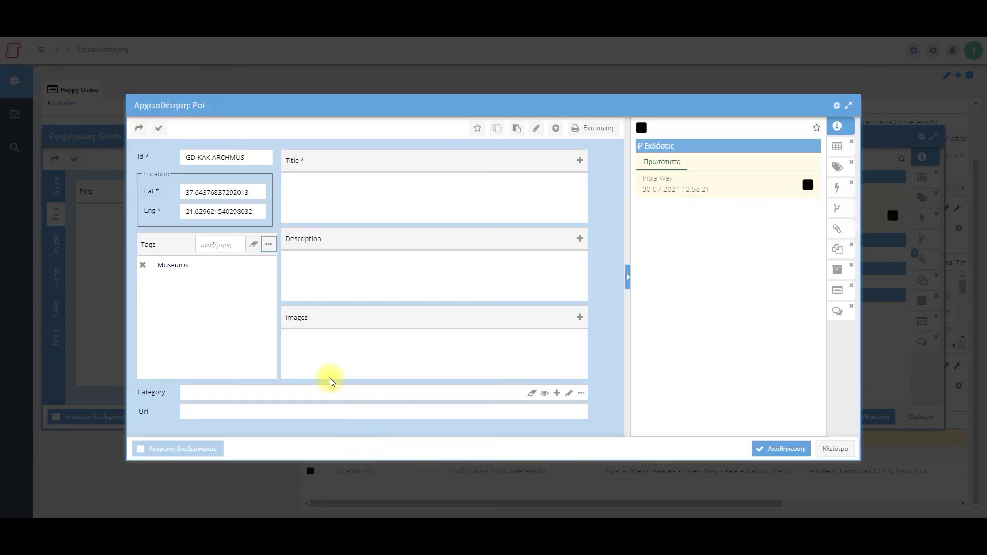
Add the en-US title "Archaeological Museum of Olympia" to the point of interest and save the title.
left_click(582, 164)
left_click(445, 189)
left_click(373, 174)
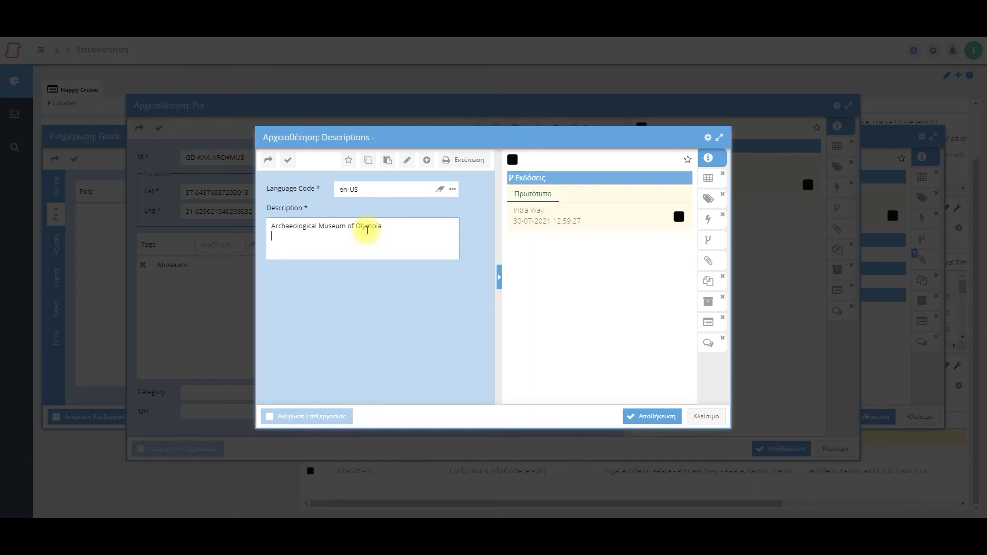
left_click(637, 415)
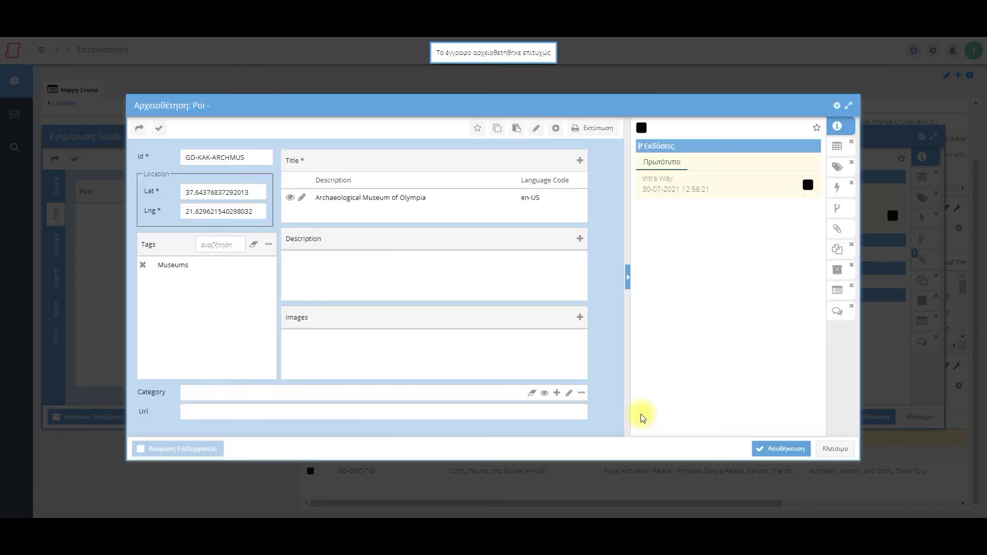
Add an en-US description with the copied text about the archeological site of Olympia, check it through to its end, and save it.
left_click(579, 239)
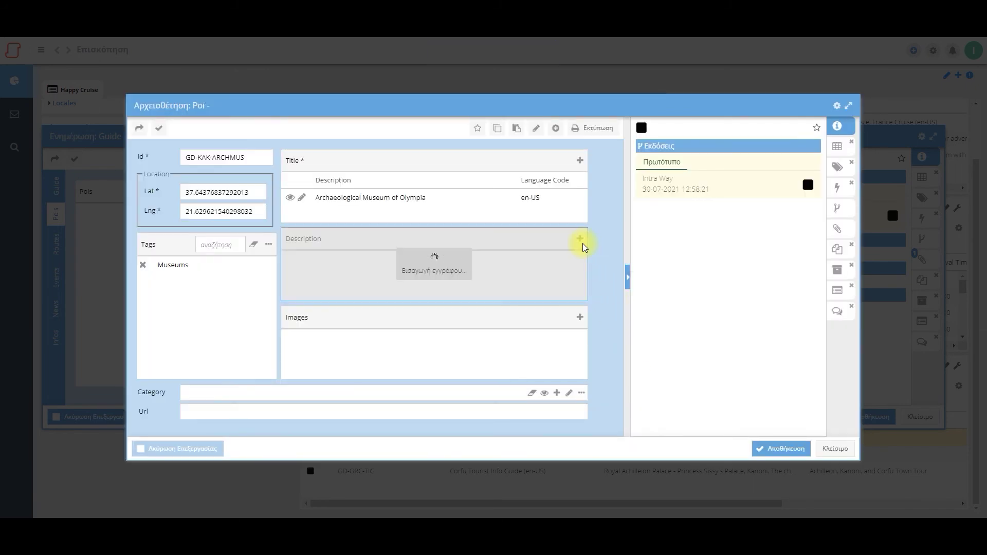
left_click(452, 189)
left_click(387, 175)
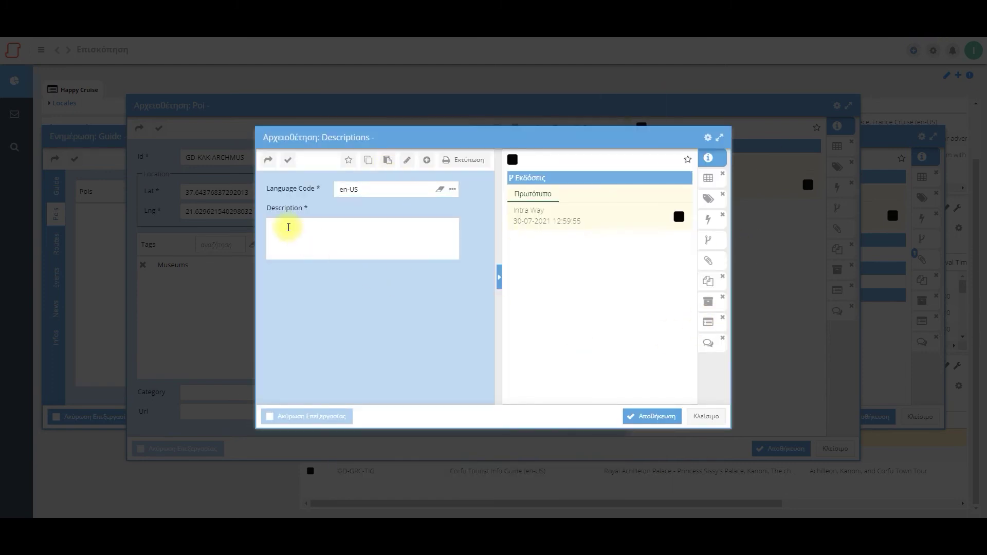
right_click(288, 228)
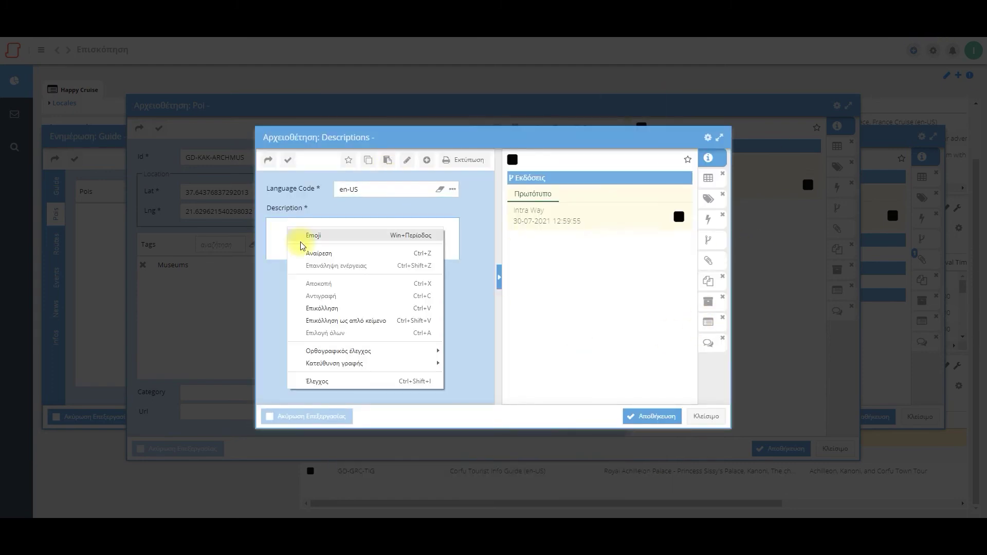
left_click(319, 306)
left_click_drag(456, 248, 447, 239)
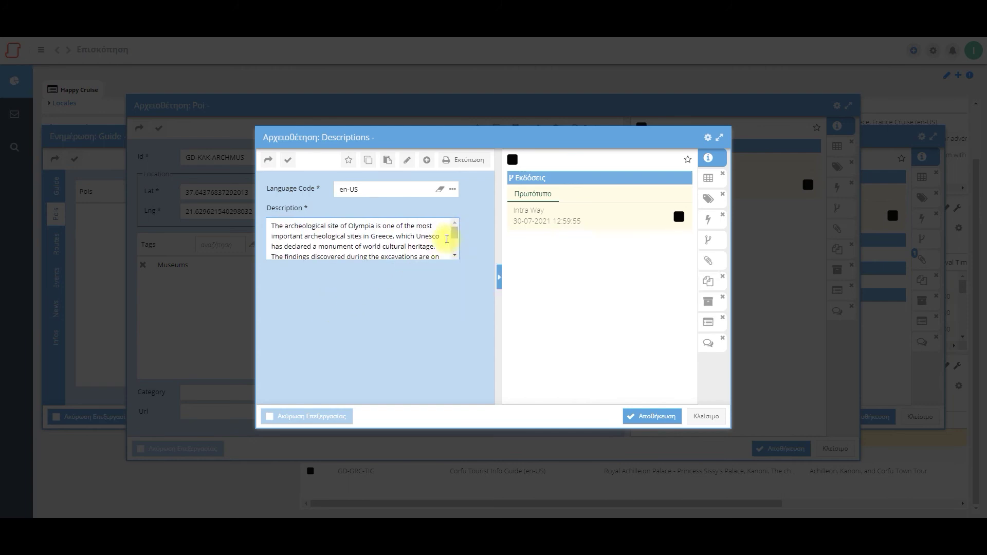
scroll(442, 252, "down", 1)
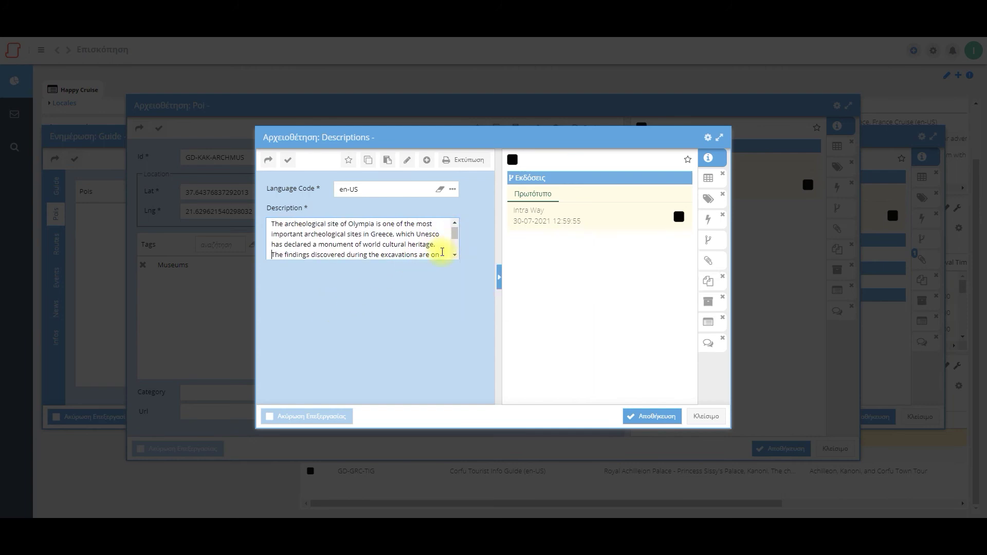
scroll(452, 255, "down", 3)
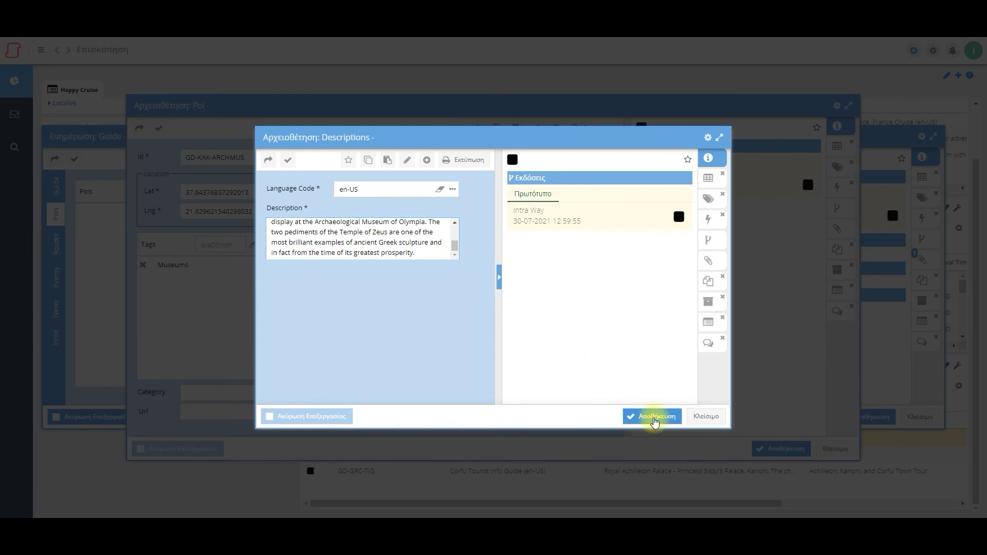
left_click(654, 417)
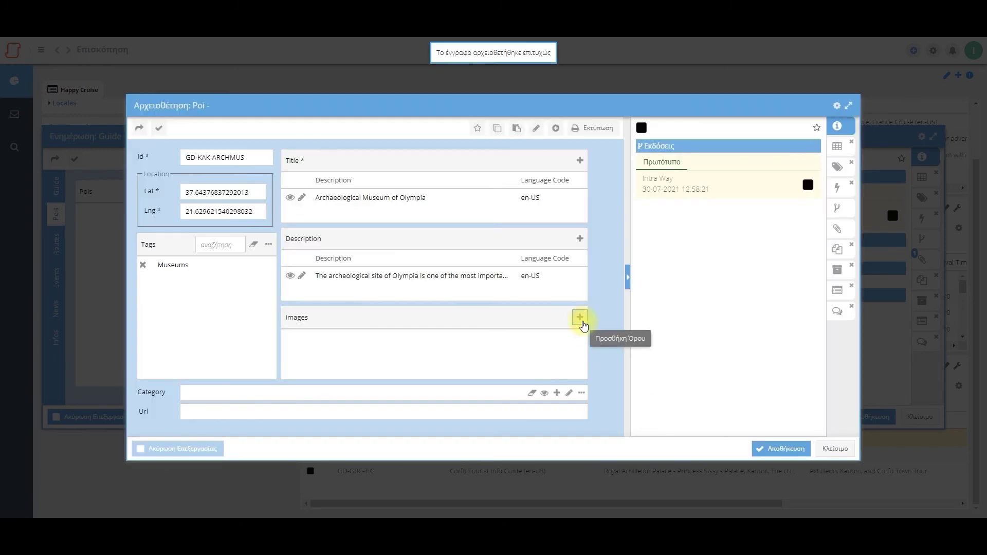
Add an image record with the Id ksk-img2 to the point of interest and start a label in en-US.
left_click(580, 318)
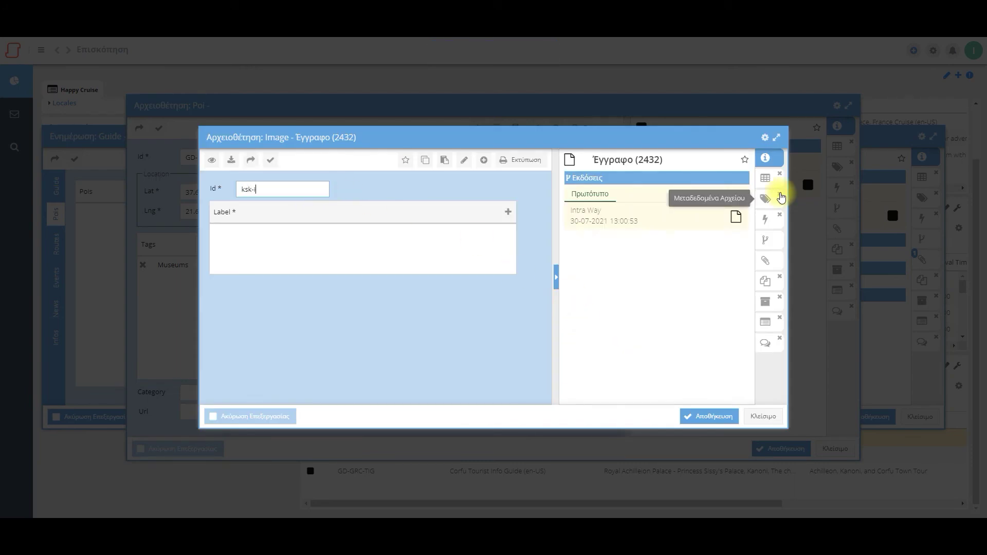
type("2")
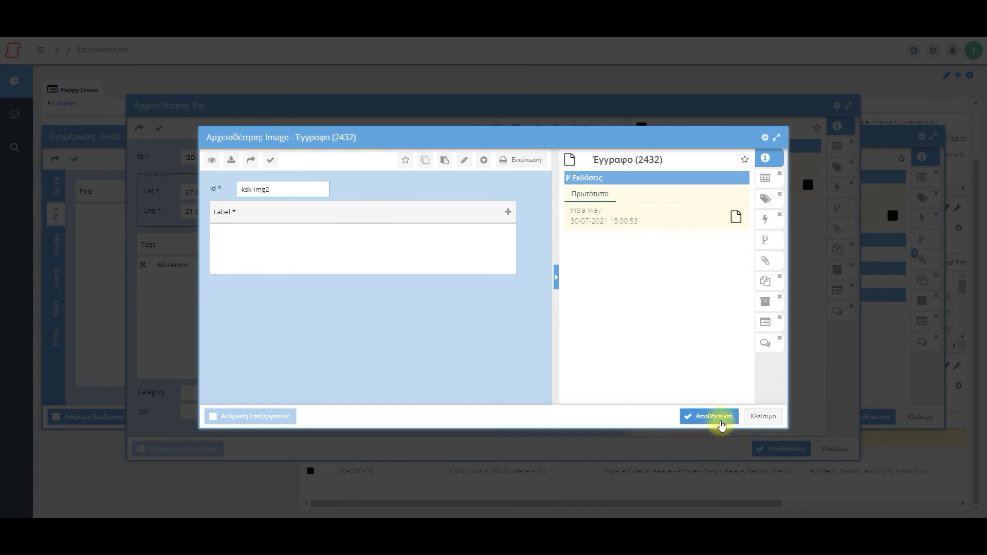
left_click(508, 212)
left_click(447, 193)
left_click(397, 175)
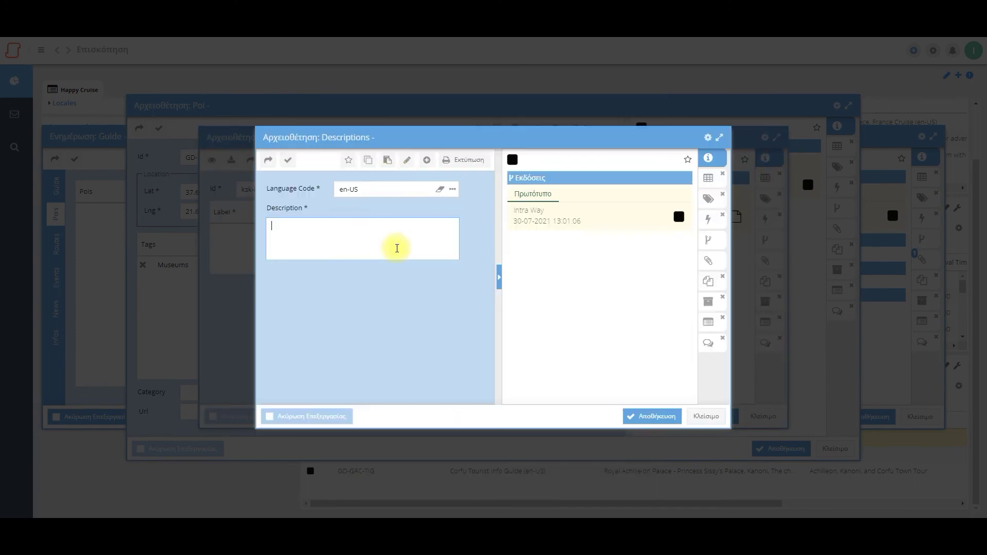
key("ctrl+v")
left_click_drag(422, 256, 150, 207)
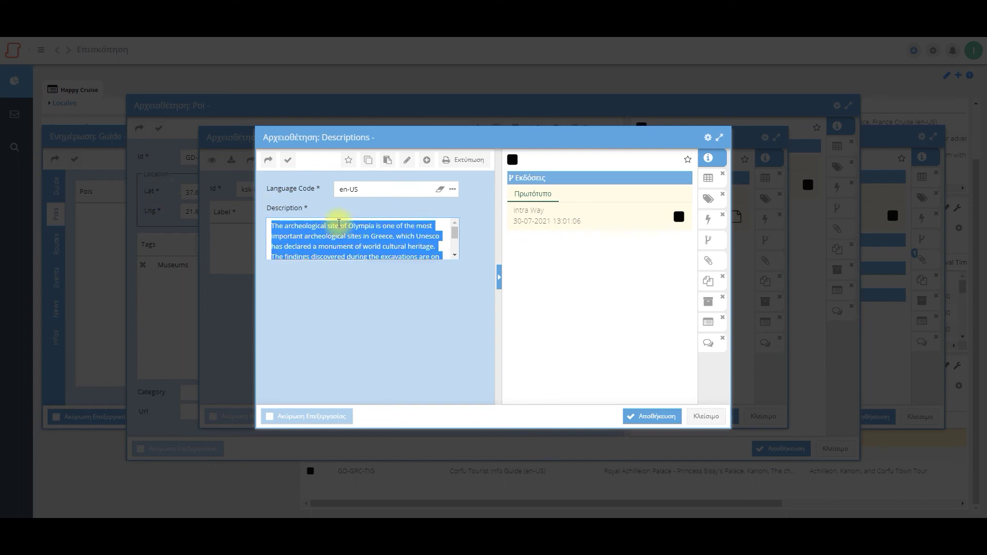
left_click(338, 226)
key("ctrl+a")
key("BackSpace")
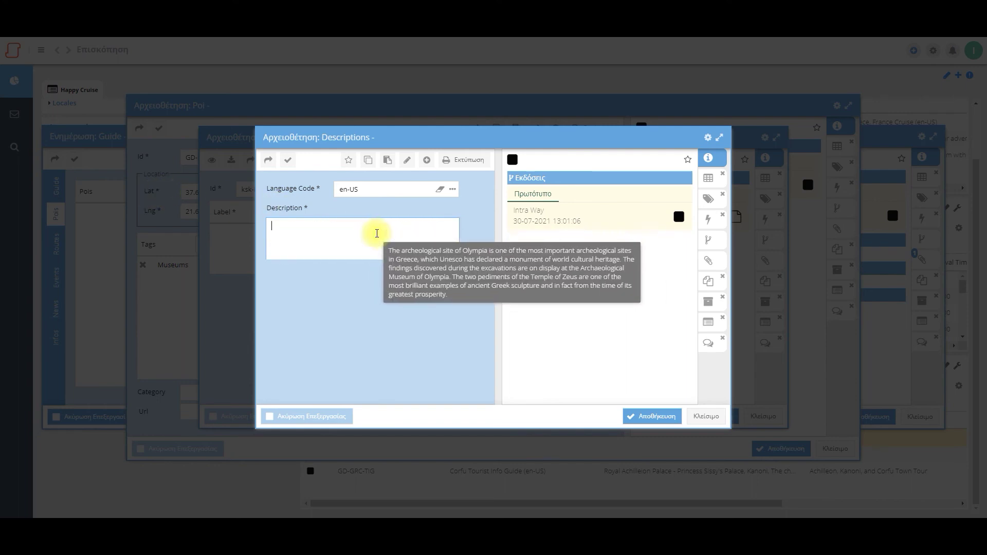
Enter "Archaelogical Museum of Olympia" as the image label's description and save the label.
type("Archaelogical Museum of Olympia")
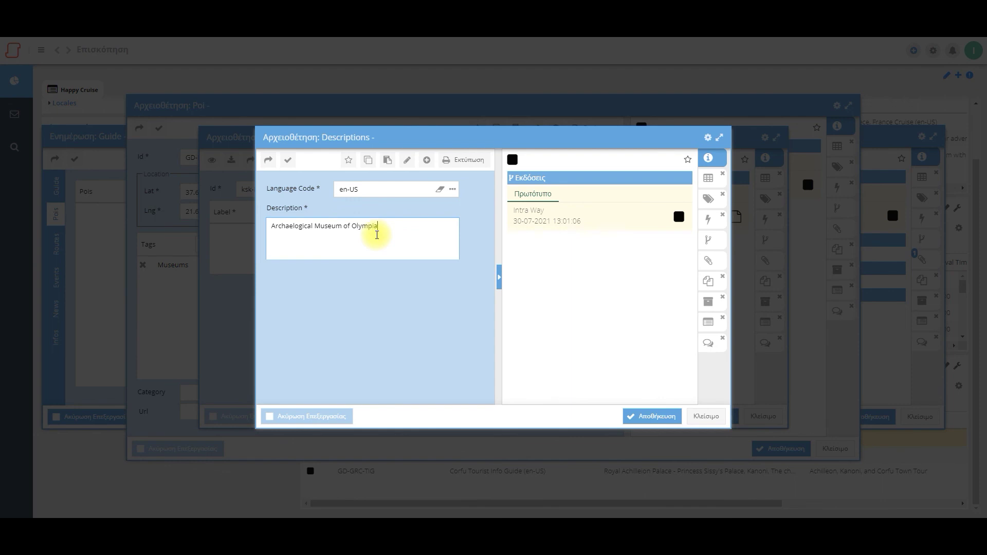
left_click(651, 417)
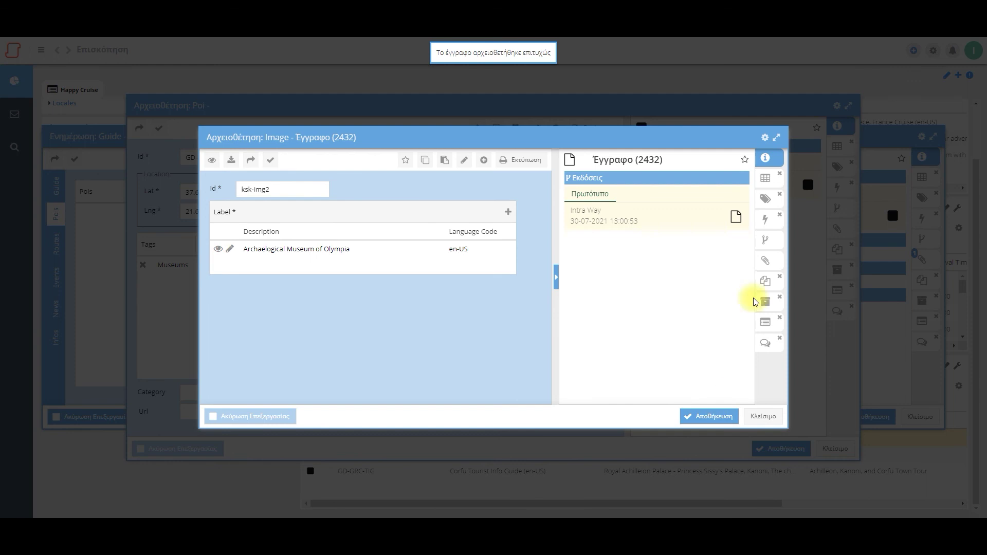
Import the picture file starting with 202310502 from the Katakolo Ancient Olympia folder as the version of image ksk-img2 and save the image.
left_click(764, 240)
left_click(740, 394)
left_click(731, 425)
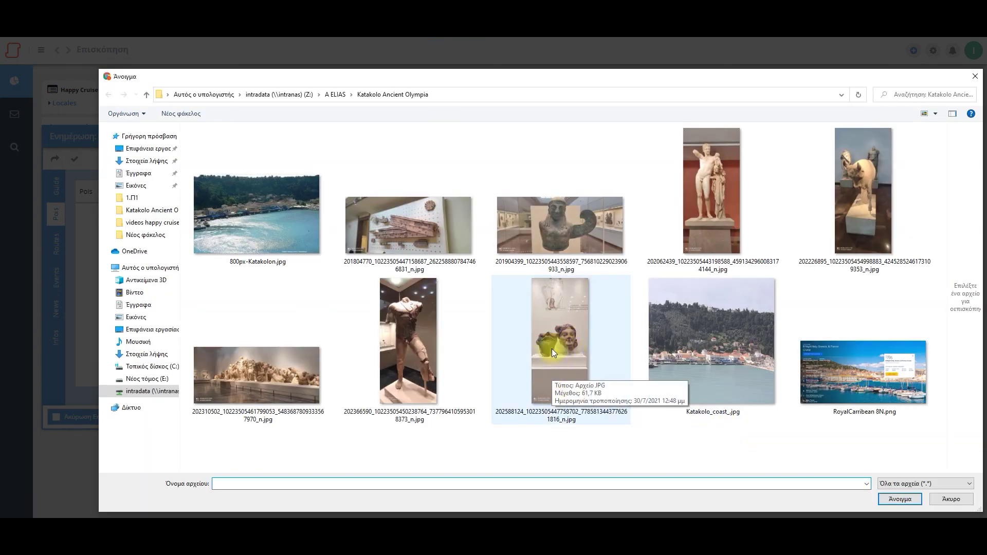
double_click(295, 387)
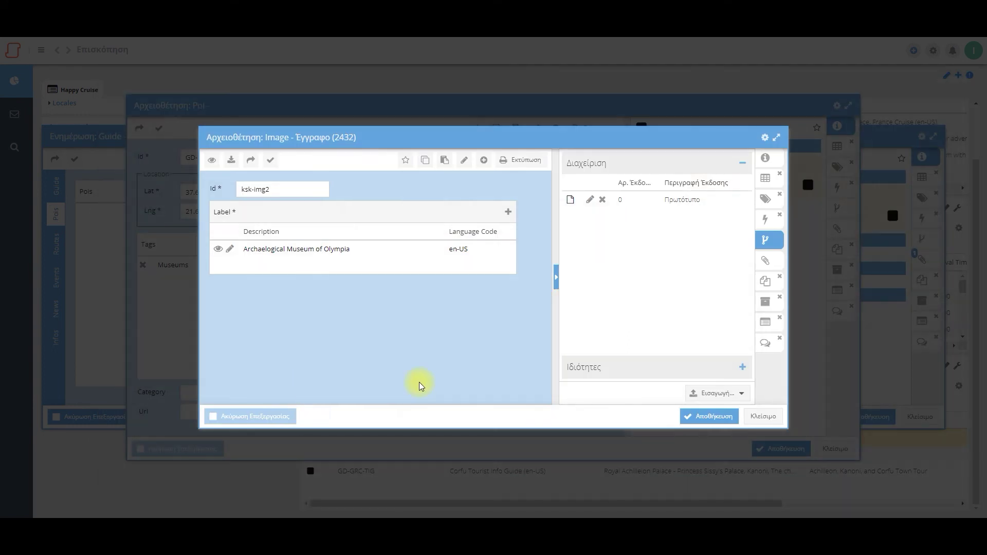
left_click(354, 381)
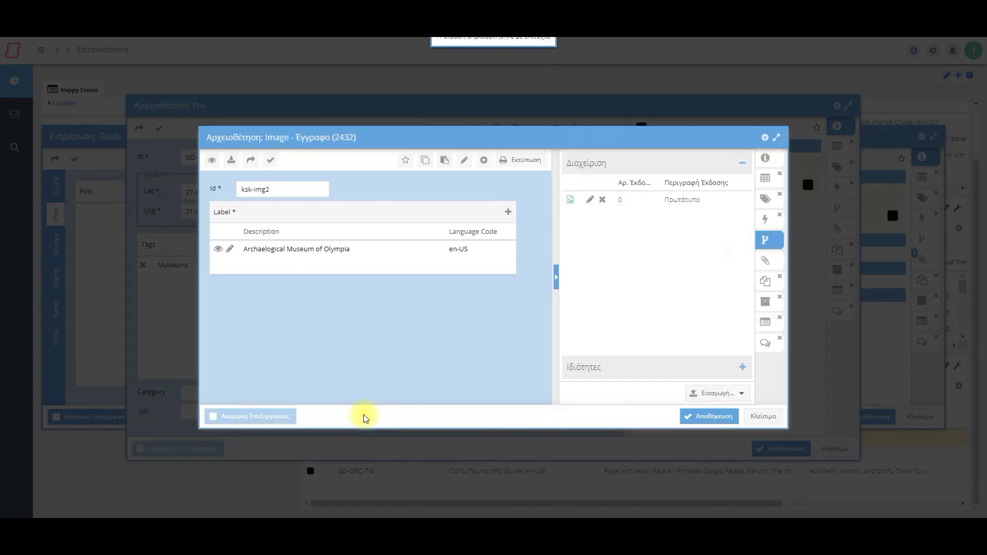
left_click(716, 417)
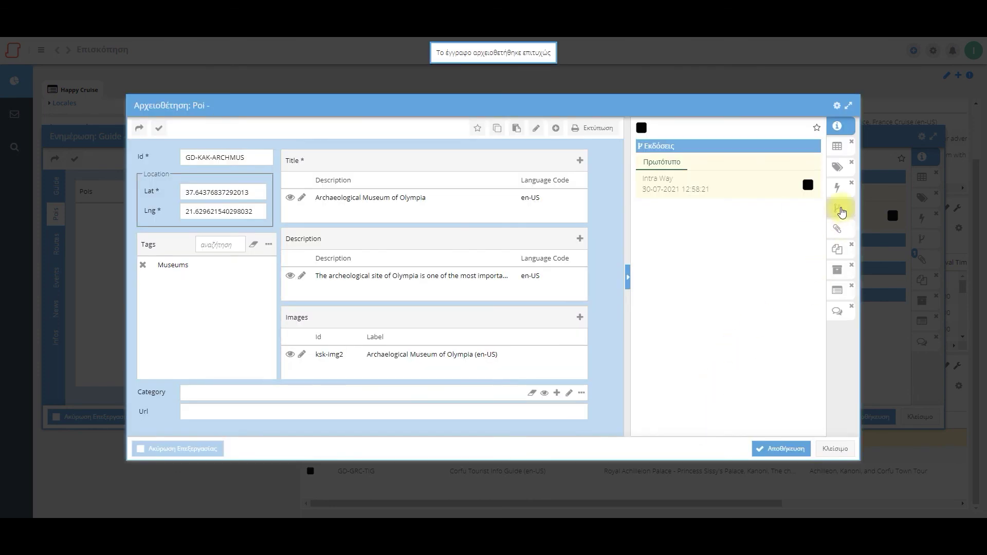
Attach the picture file starting with 202588124 to the point of interest GD-KAK-ARCHMUS and preview the attachment.
left_click(838, 212)
left_click(836, 229)
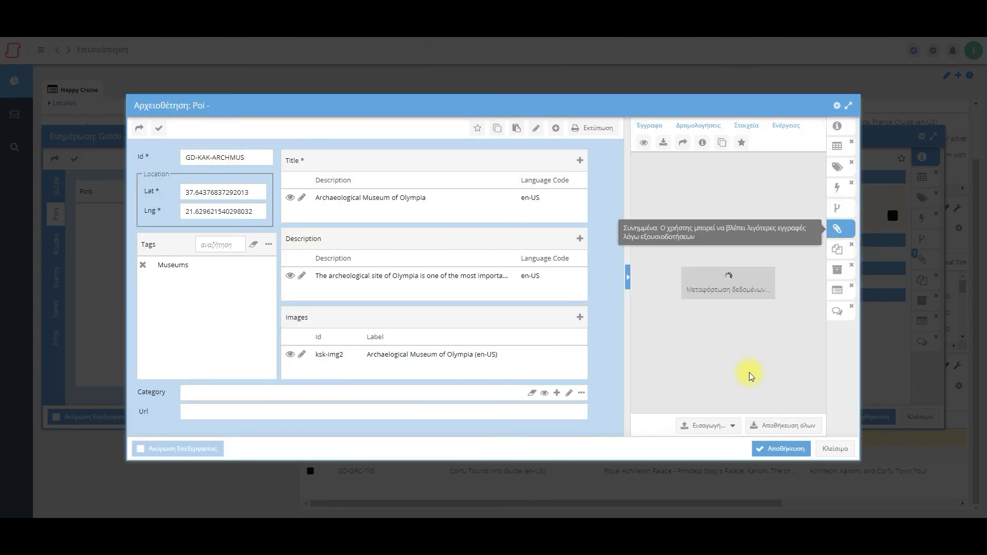
left_click(733, 426)
left_click(727, 458)
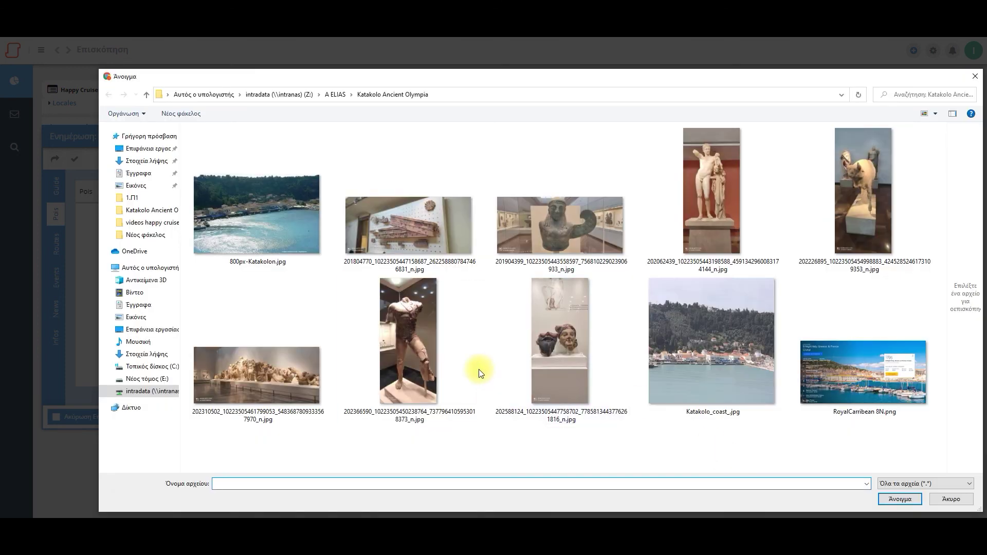
double_click(520, 372)
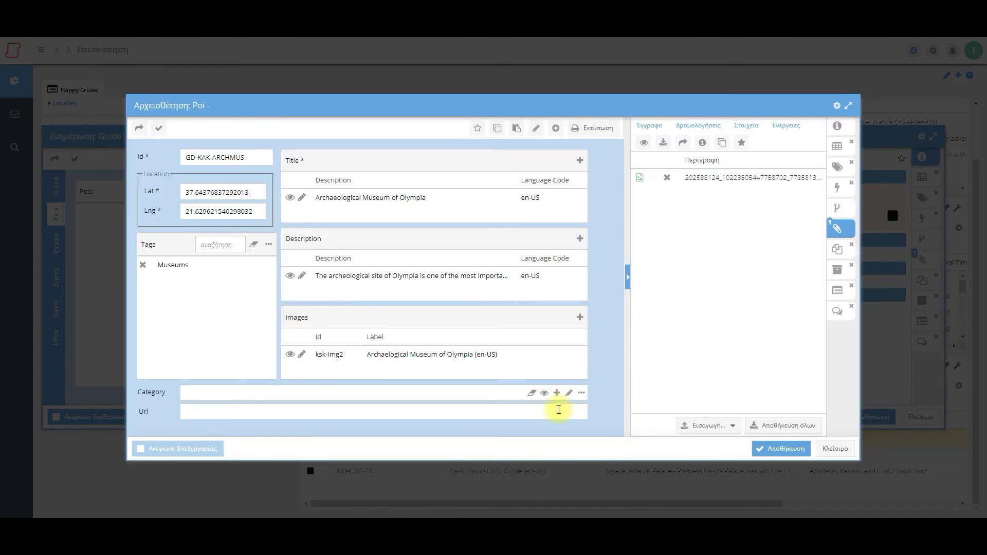
double_click(642, 173)
scroll(506, 304, "down", 10)
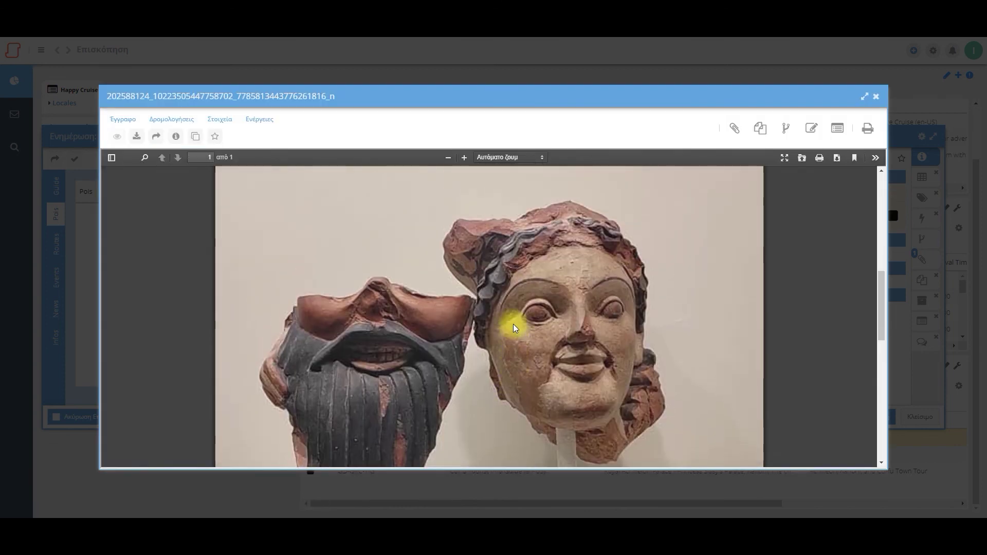
Close the attachment preview and save both the point of interest GD-KAK-ARCHMUS and the Katakolo guide GD-KAK-TIG.
left_click(876, 96)
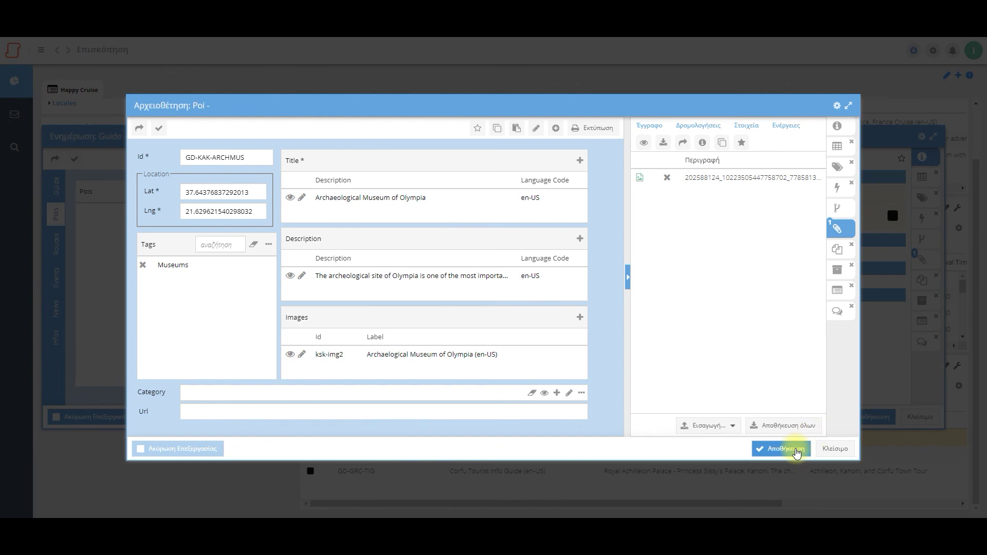
left_click(796, 452)
left_click(853, 420)
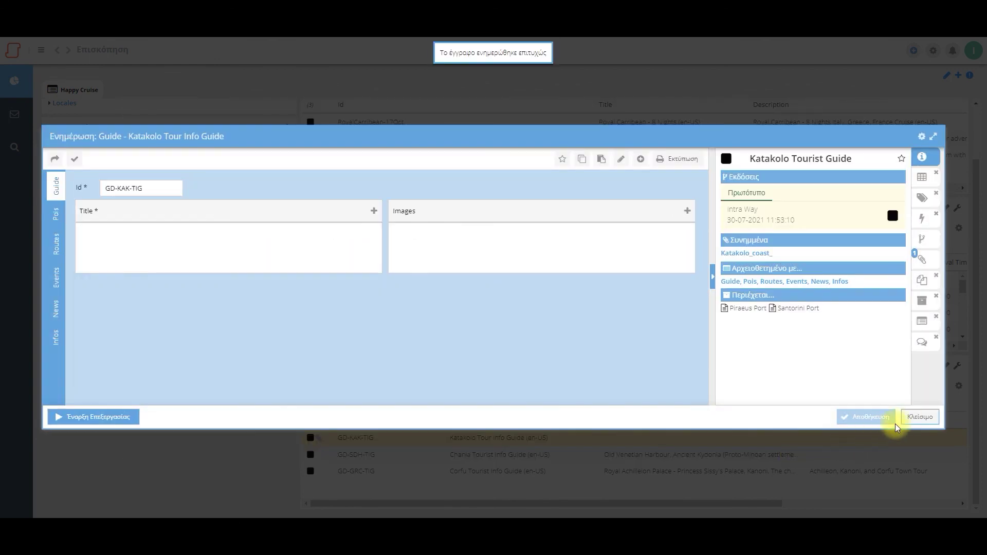
Review the points of interest in the Katakolo guide with the Id column widened, and close the guide.
left_click(56, 214)
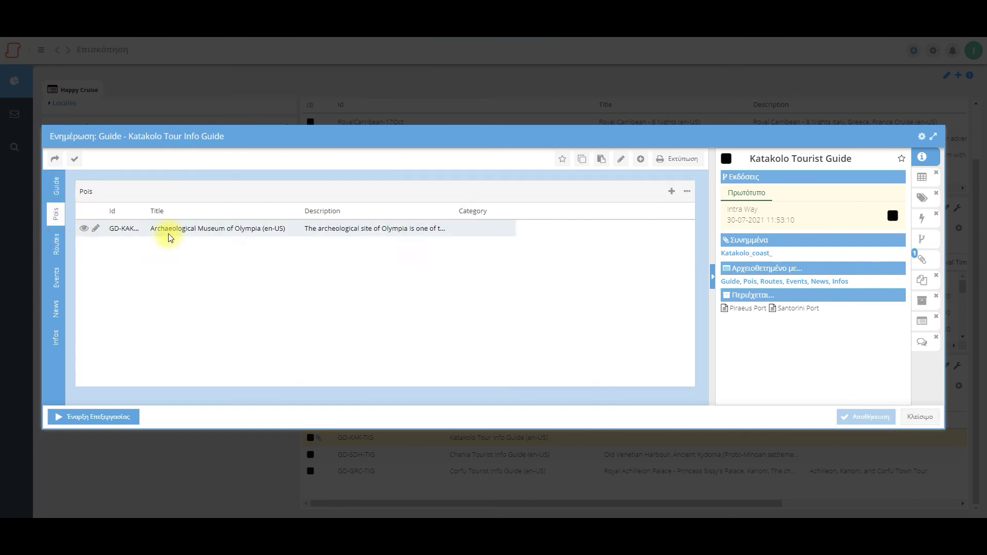
left_click_drag(148, 211, 200, 212)
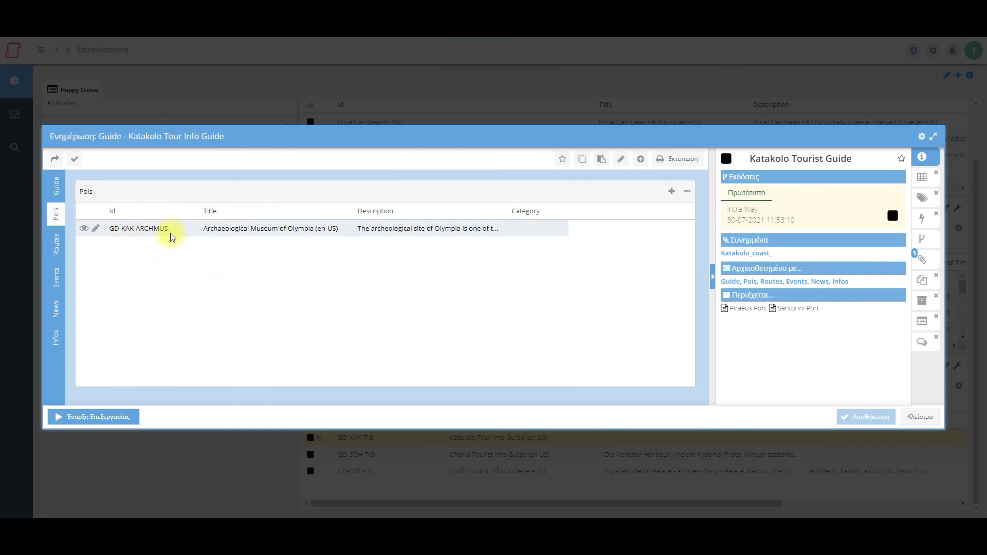
left_click(910, 416)
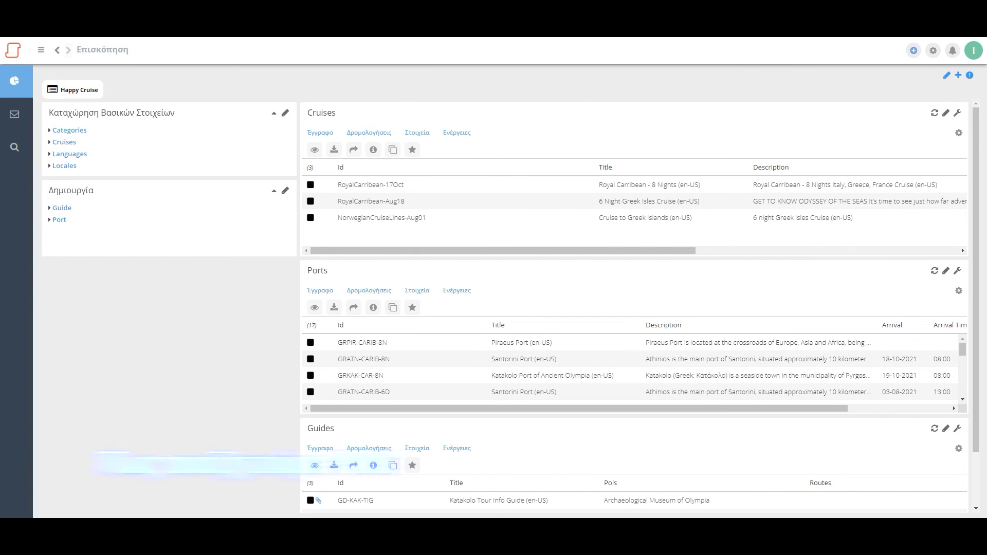
Search for points of interest in the category Beaches using Poi Search.
mouse_move(15, 147)
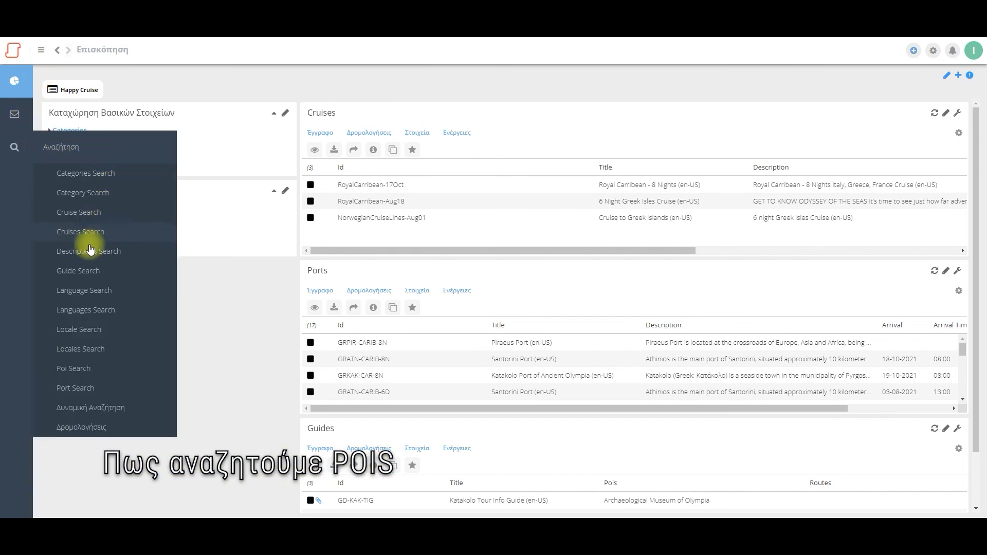
left_click(86, 373)
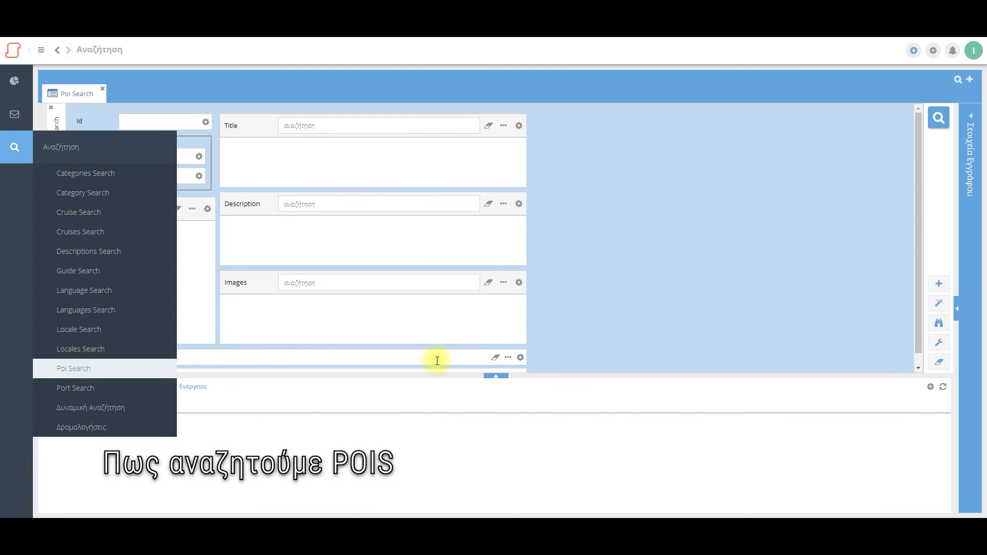
left_click(507, 358)
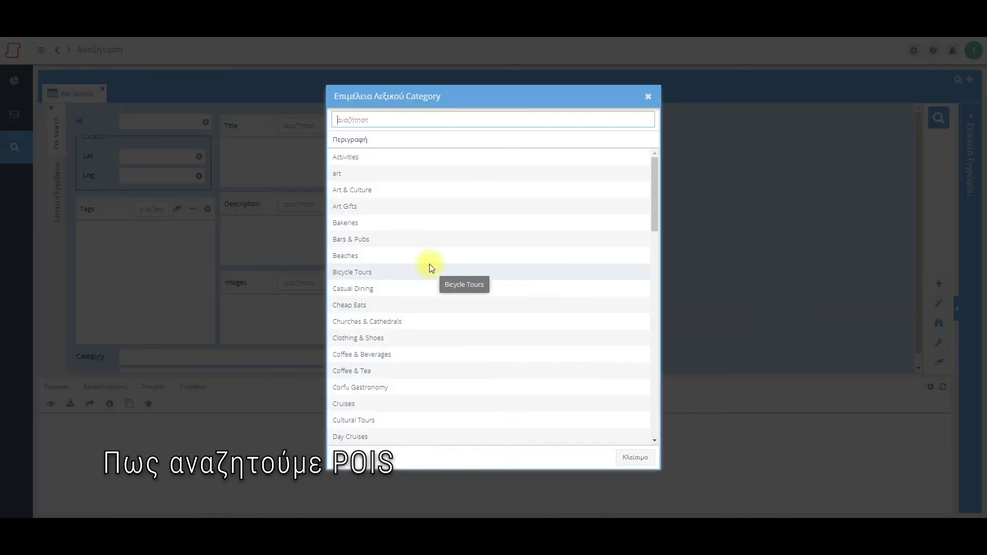
left_click(378, 254)
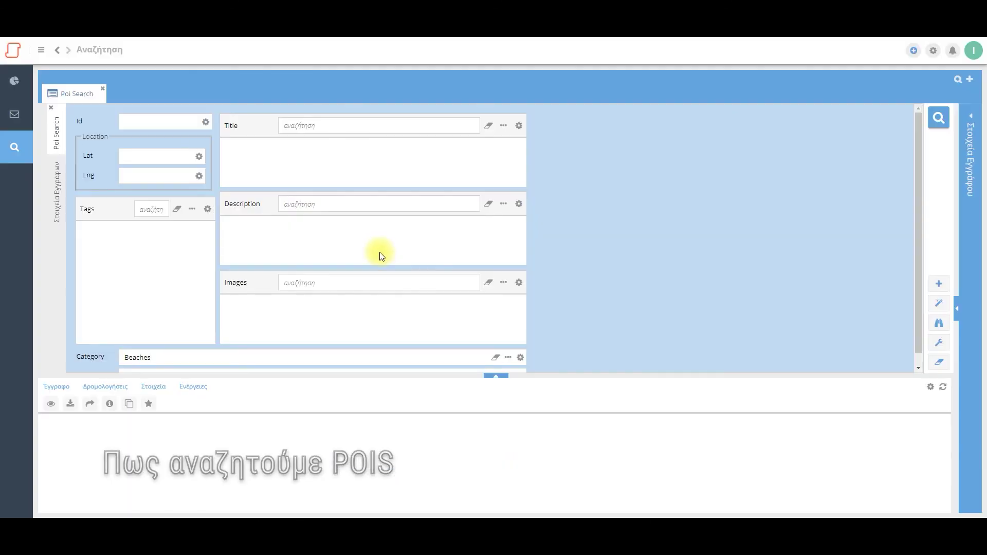
left_click(938, 118)
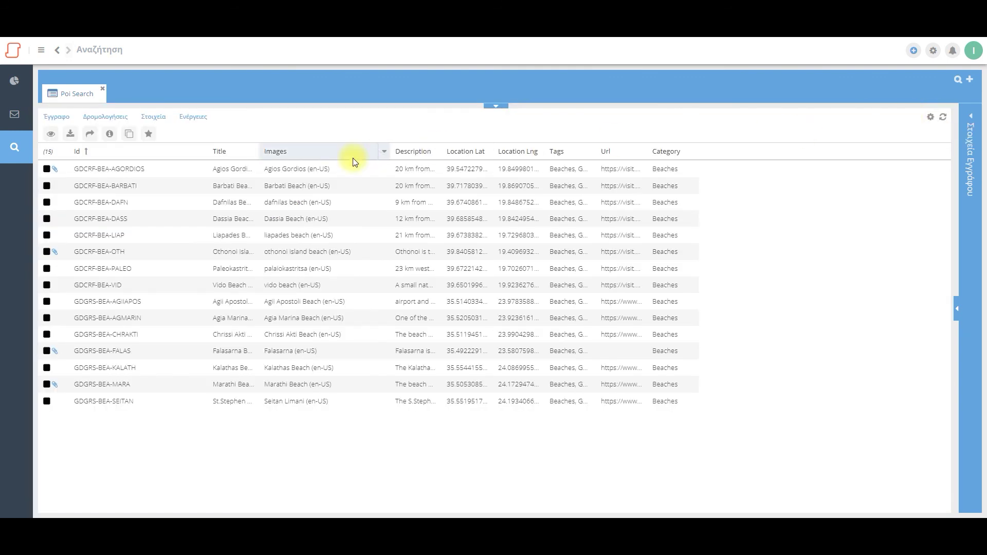
Open the point of interest GDCRF-BEA-AGORDIOS from the search results and view its image crf-img-01.
double_click(224, 170)
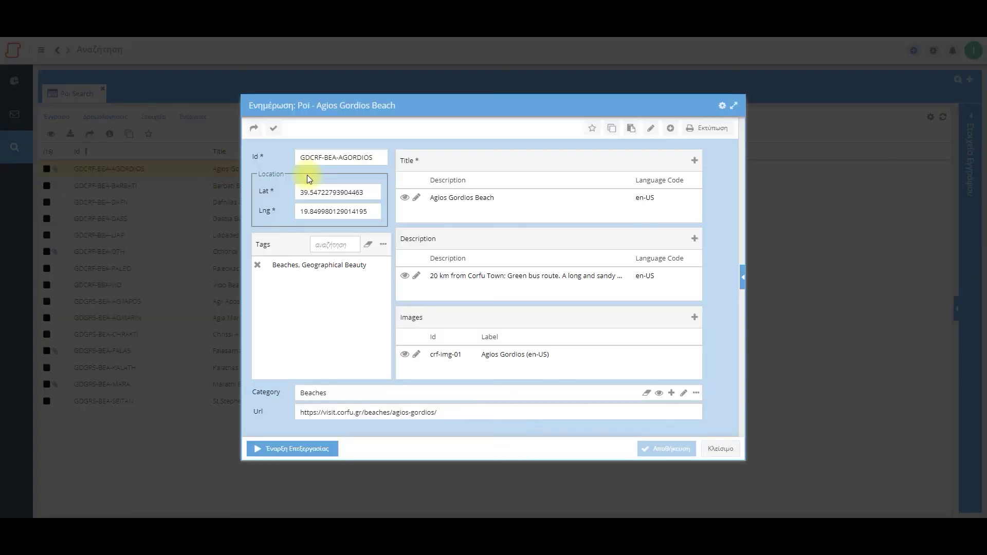
left_click(405, 352)
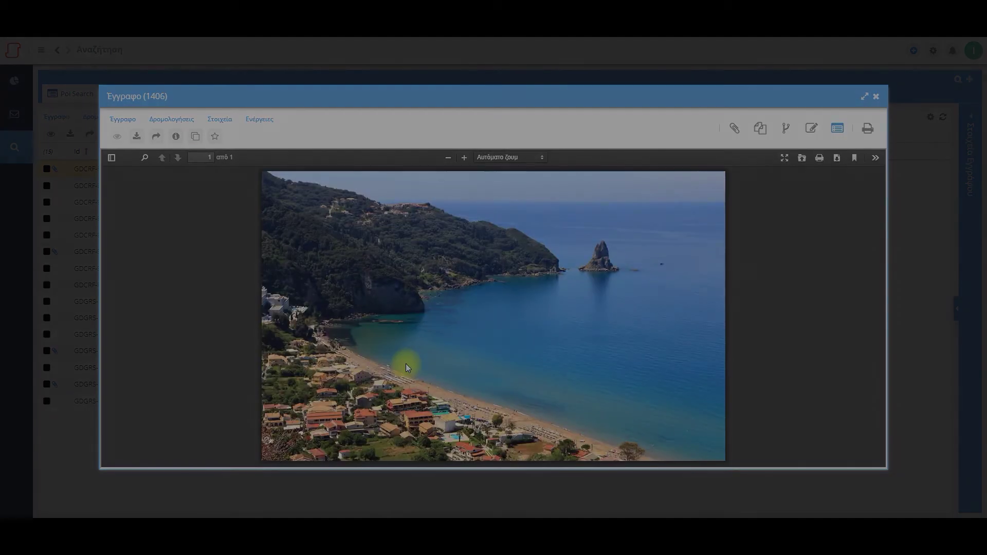